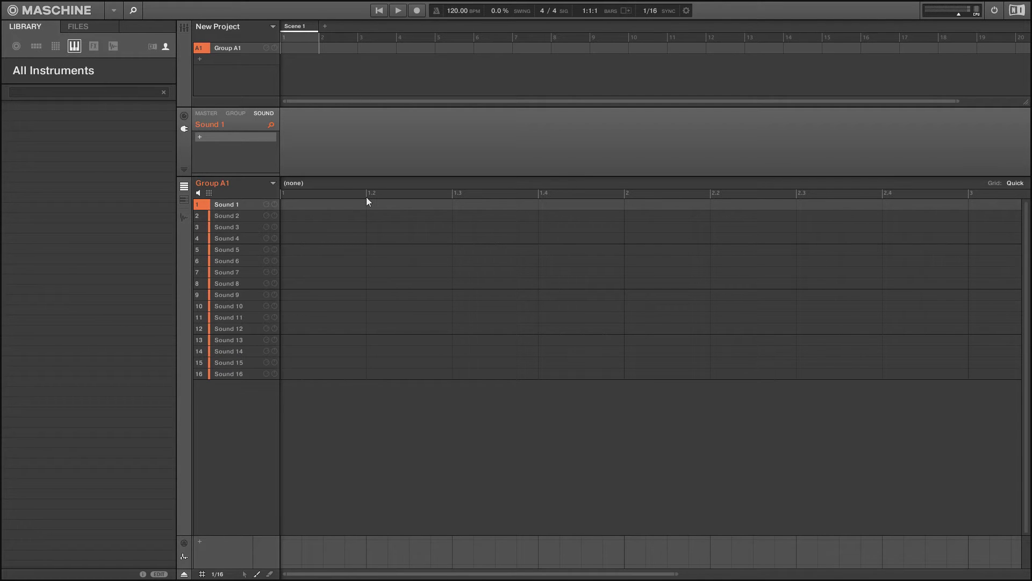
Load Microtonic from the External plug-ins as Sound 1's instrument
left_click(216, 138)
mouse_move(285, 168)
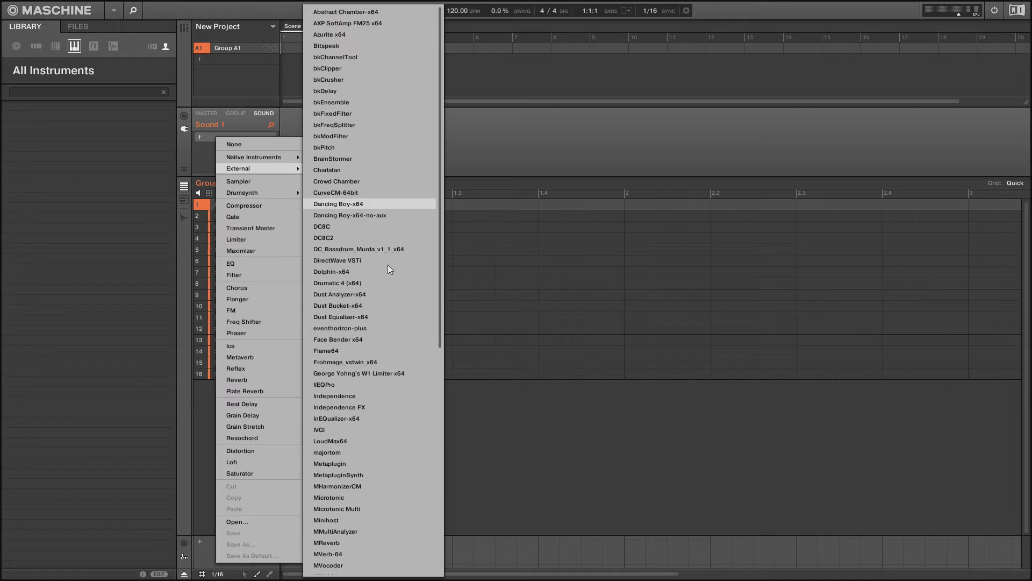
left_click(378, 498)
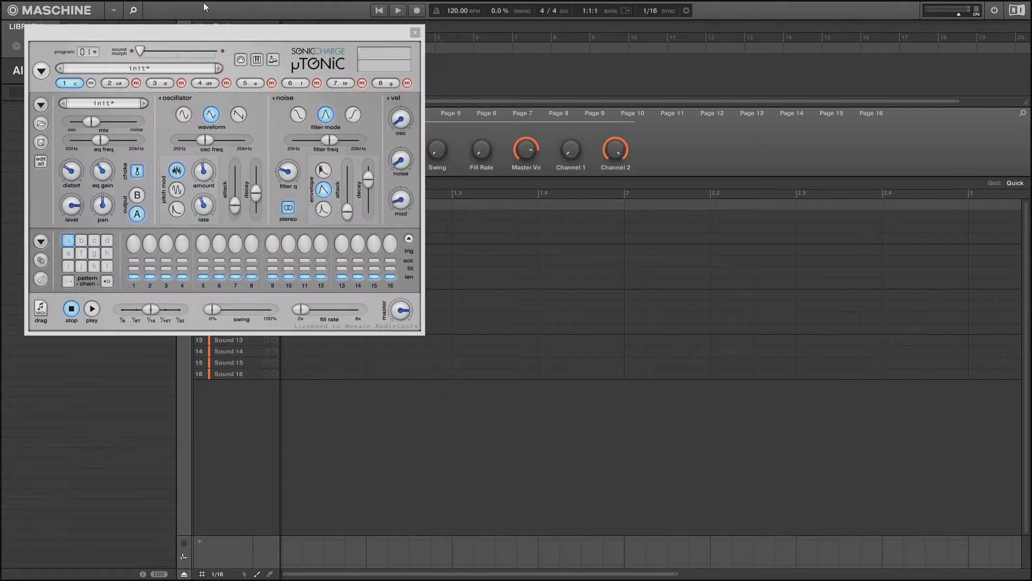
Reset Microtonic to a fresh patch with Initialize Preset
left_click_drag(208, 34, 586, 210)
left_click(414, 251)
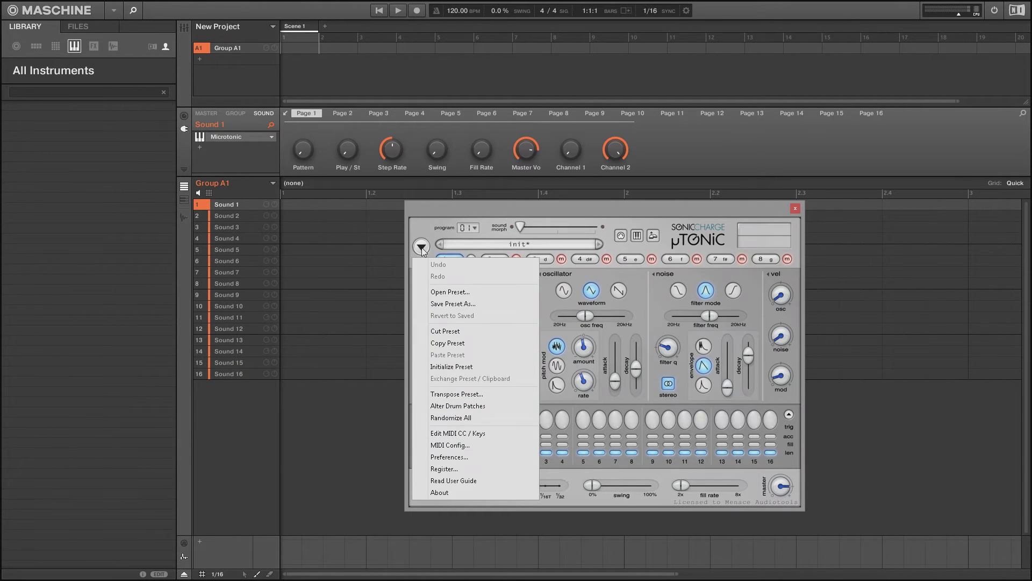
left_click(468, 367)
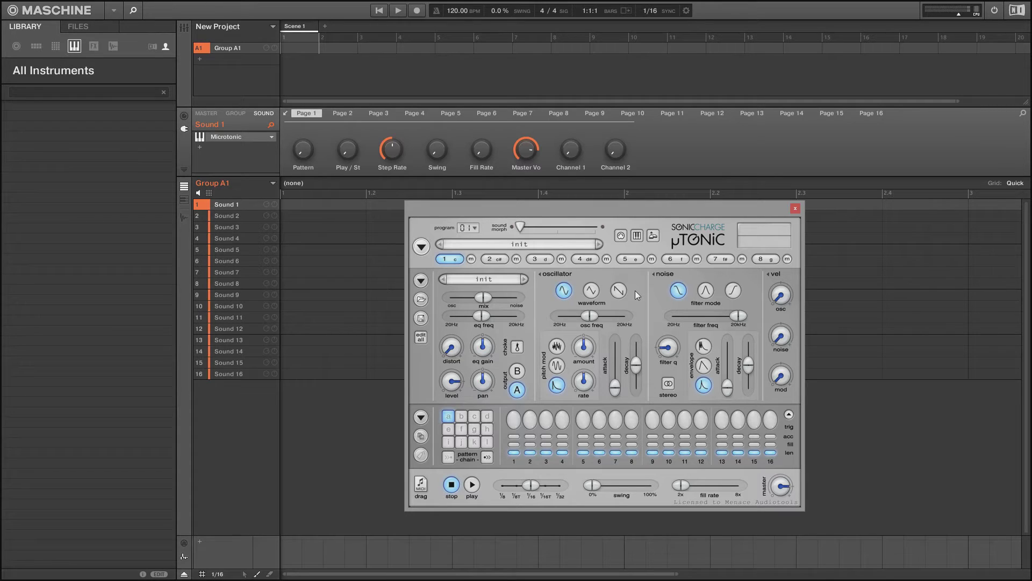
Switch off Microtonic channels 2, 5, 6, 7 and 8 with their 'm' mute buttons
left_click(516, 259)
left_click(652, 259)
left_click(697, 259)
left_click(742, 258)
left_click(785, 260)
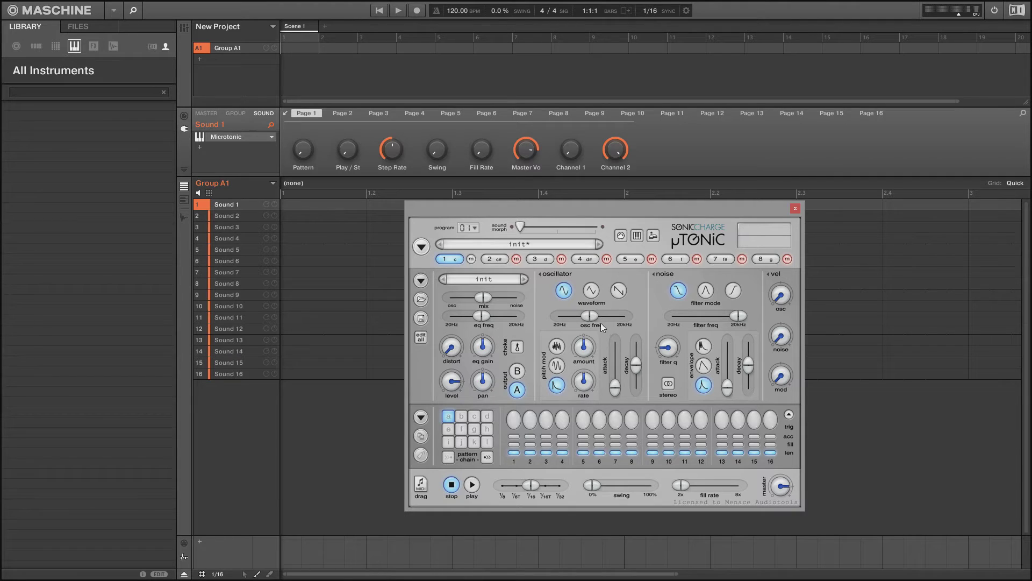
mouse_move(599, 320)
Browse Microtonic's parameter pages from Page 2 through Page 12, ending on the Channel 4 controls
left_click(347, 114)
left_click(380, 114)
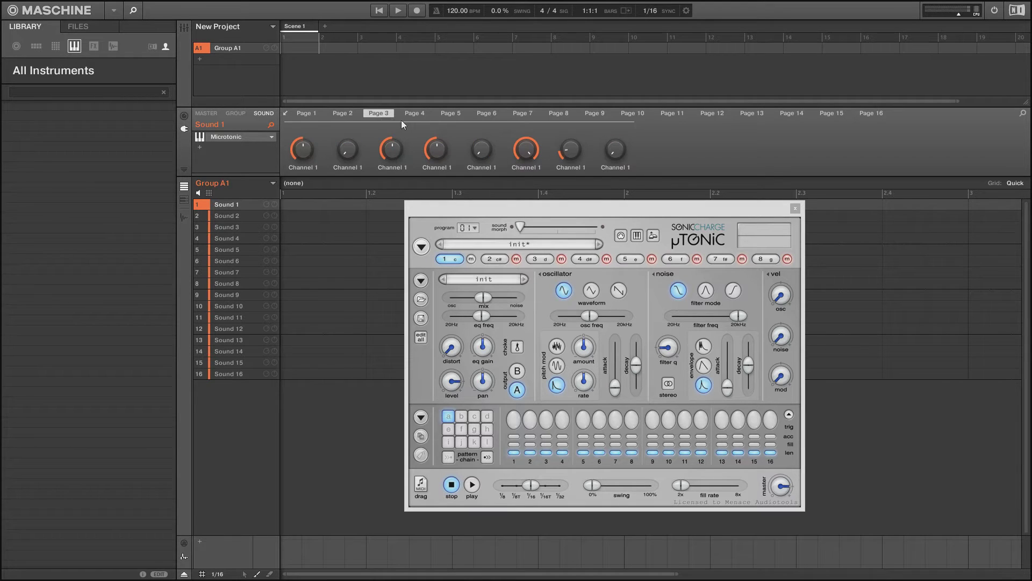
left_click(416, 114)
left_click(451, 113)
left_click(486, 114)
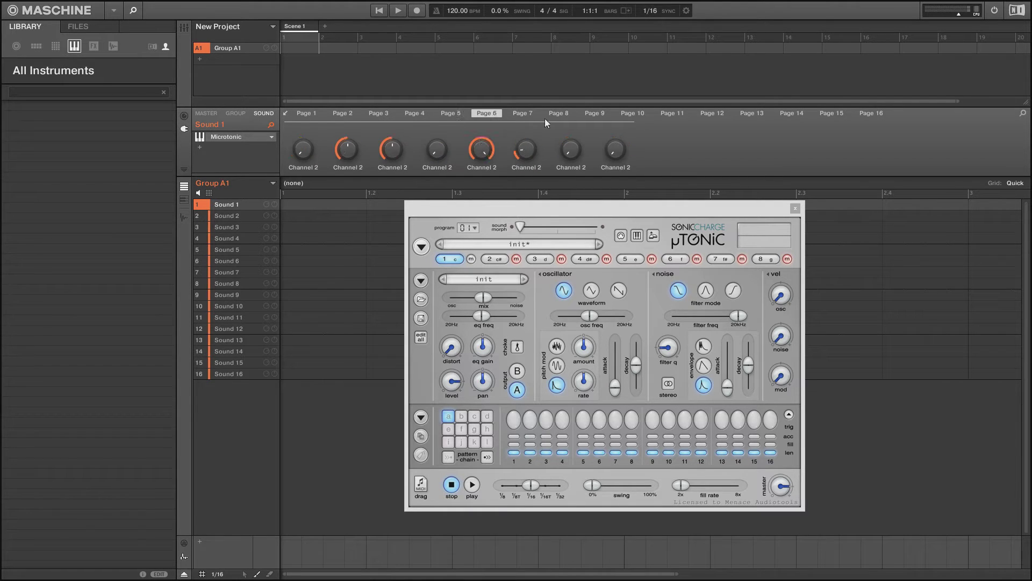
left_click(529, 113)
left_click(565, 114)
left_click(591, 114)
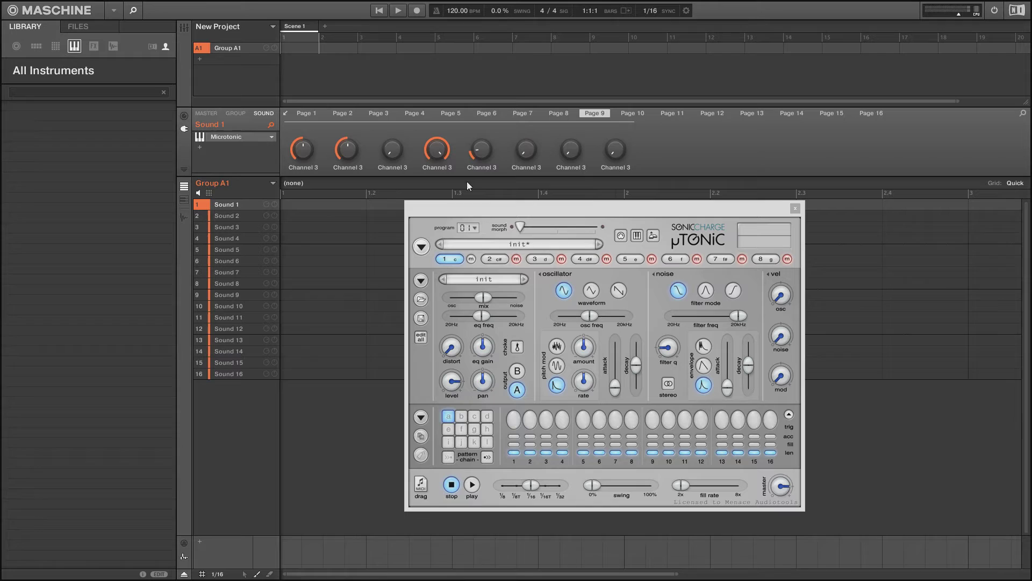
left_click(632, 113)
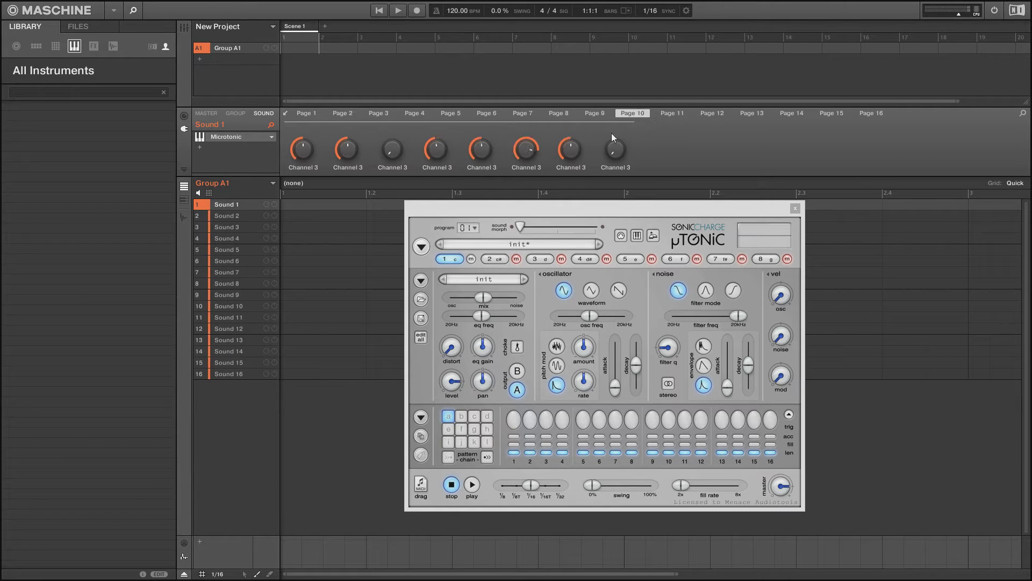
left_click(715, 114)
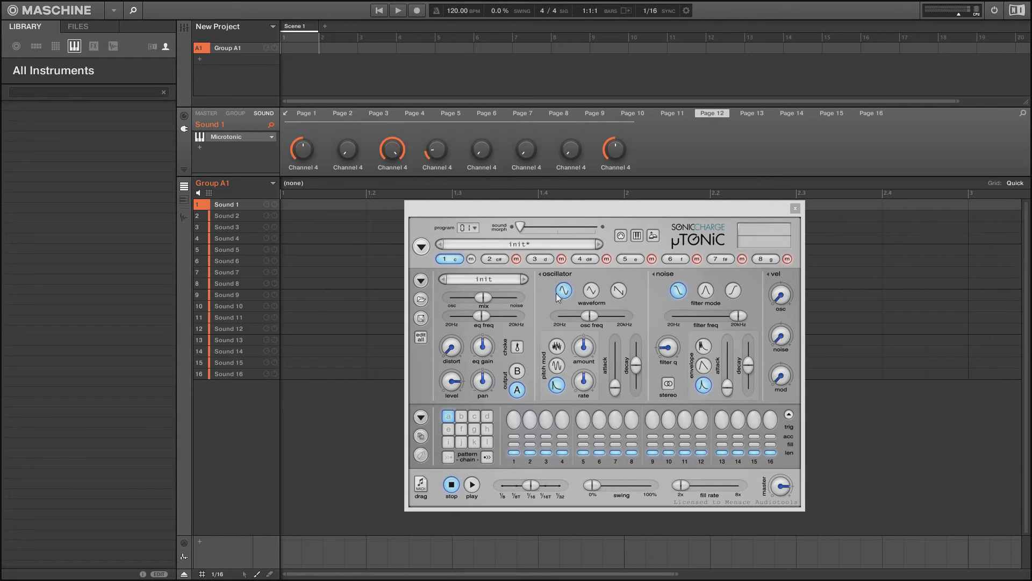
Reinitialize the Microtonic patch and mute channels 2, 3 and 5
left_click(421, 246)
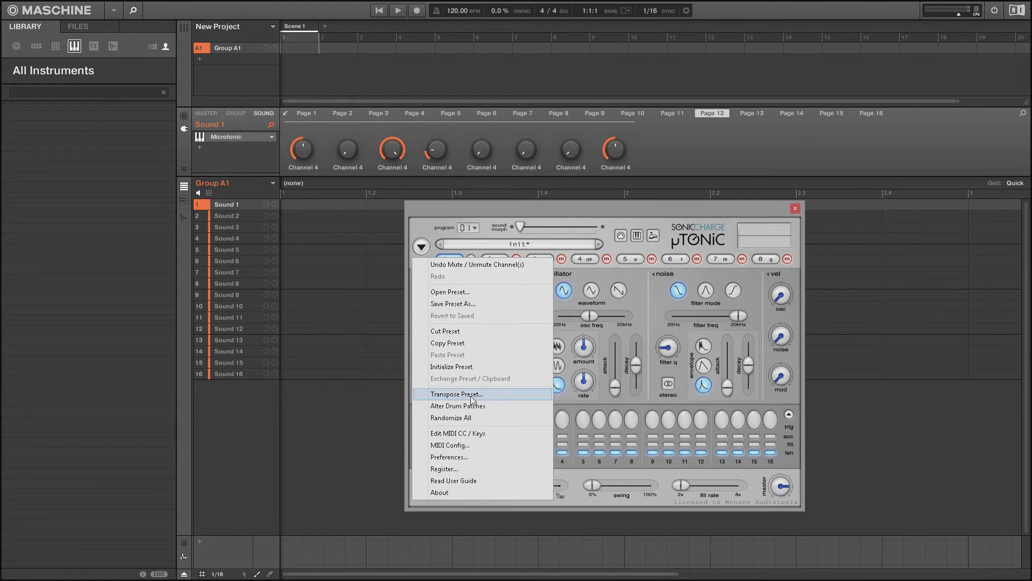
left_click(476, 366)
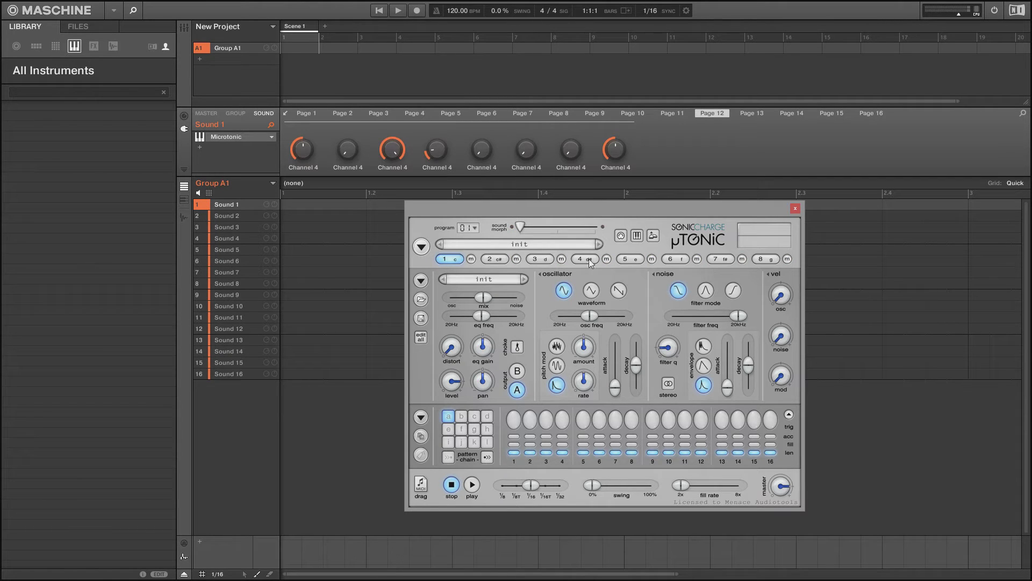
left_click(517, 259)
left_click(561, 259)
left_click(652, 260)
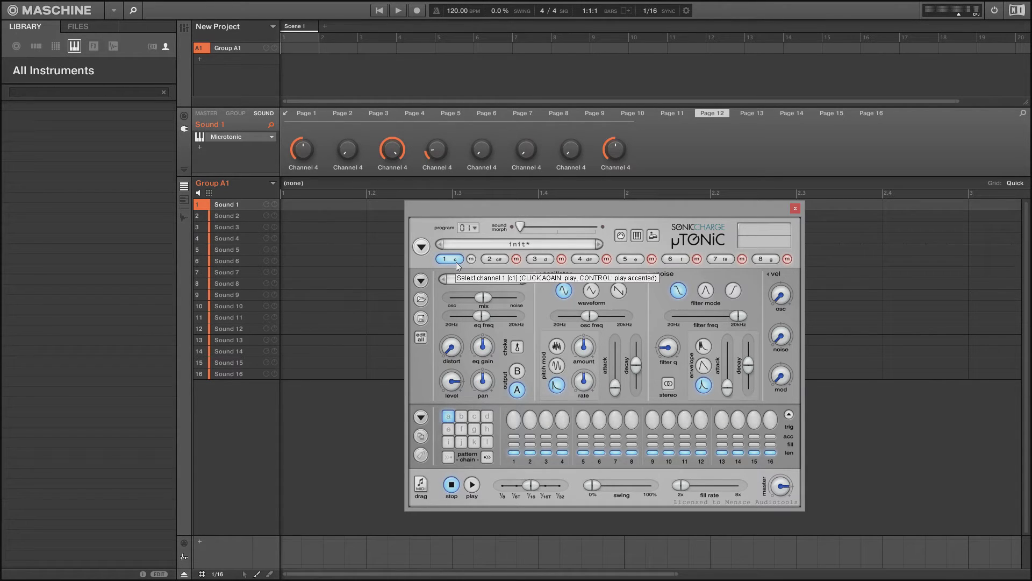
Leave Pattern 1 with a single Sound 1 note, removing the Sound 3, 6 and 8 notes
left_click(288, 205)
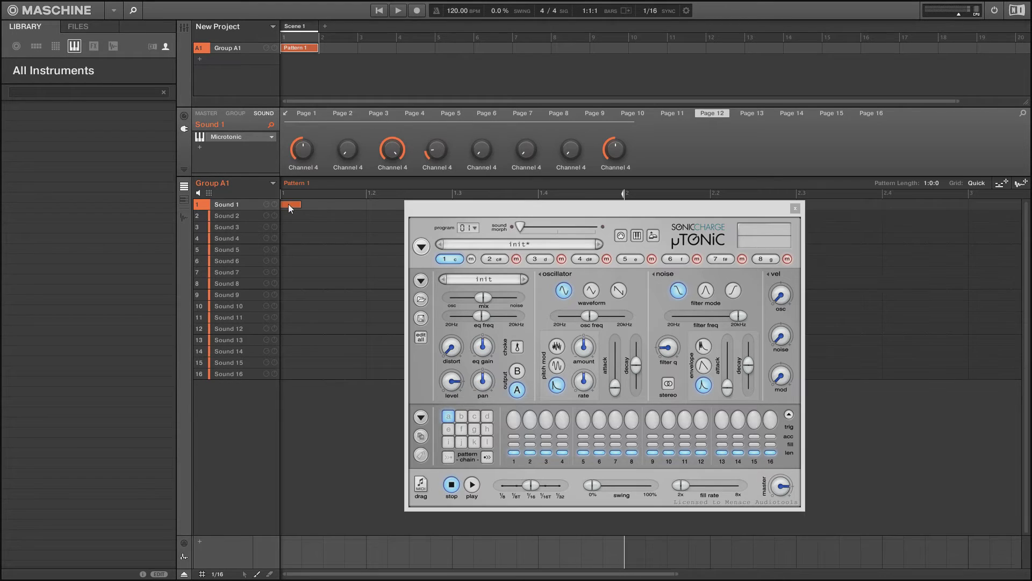
left_click(332, 227)
left_click(355, 261)
left_click(396, 283)
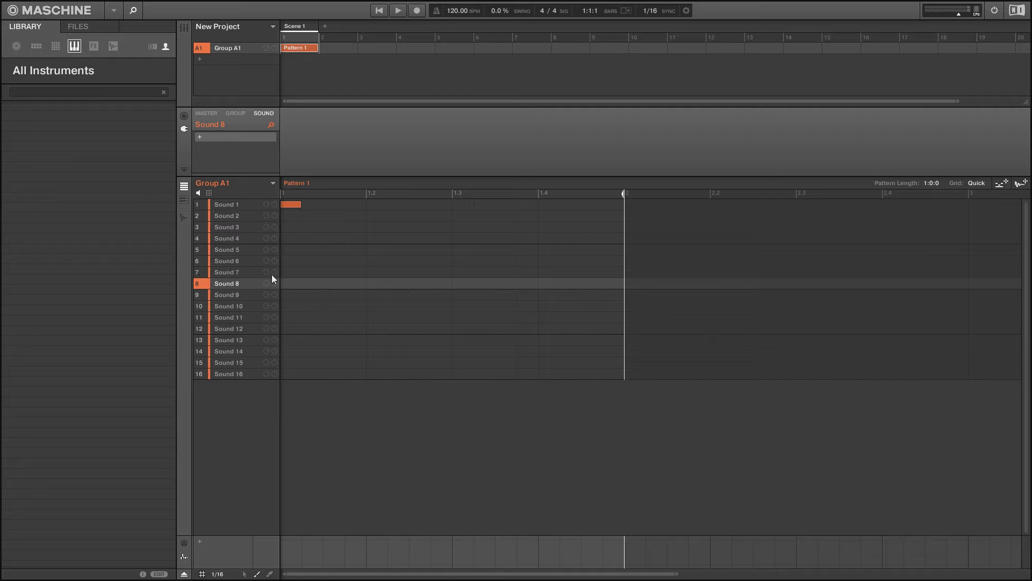
left_click(237, 204)
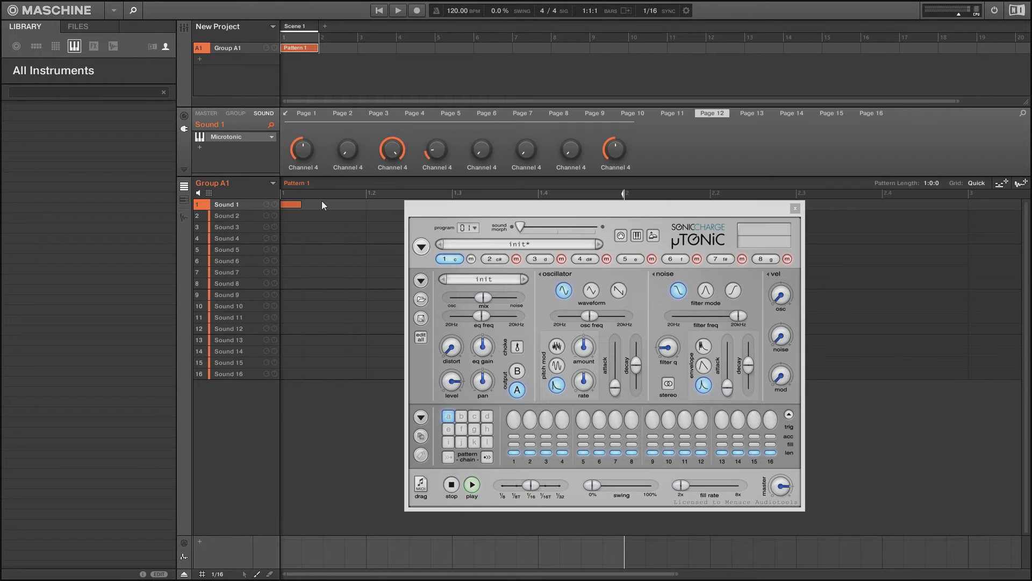
Review Microtonic's MIDI Config without changes, then stop its internal sequencer
left_click(654, 238)
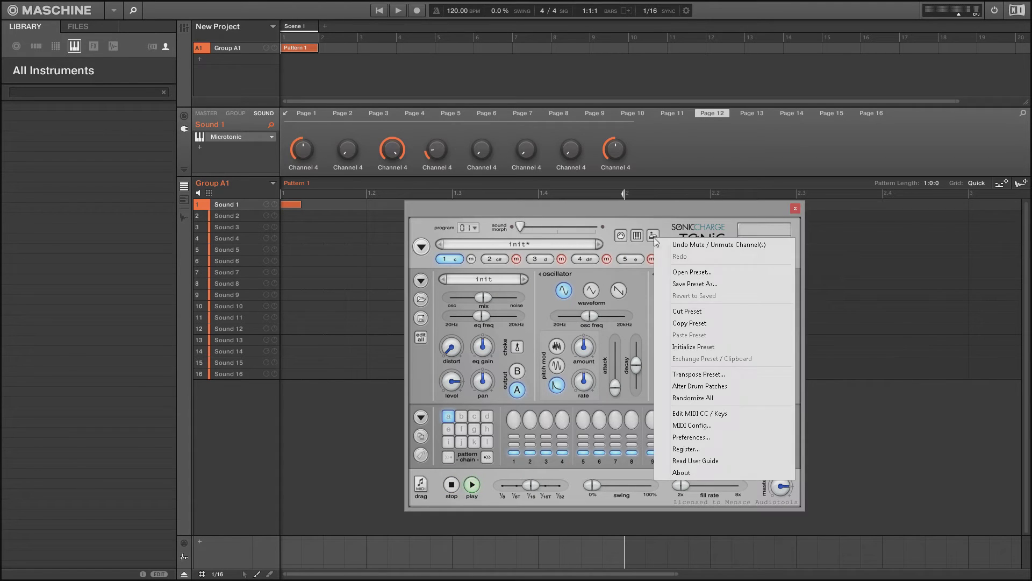
left_click(694, 426)
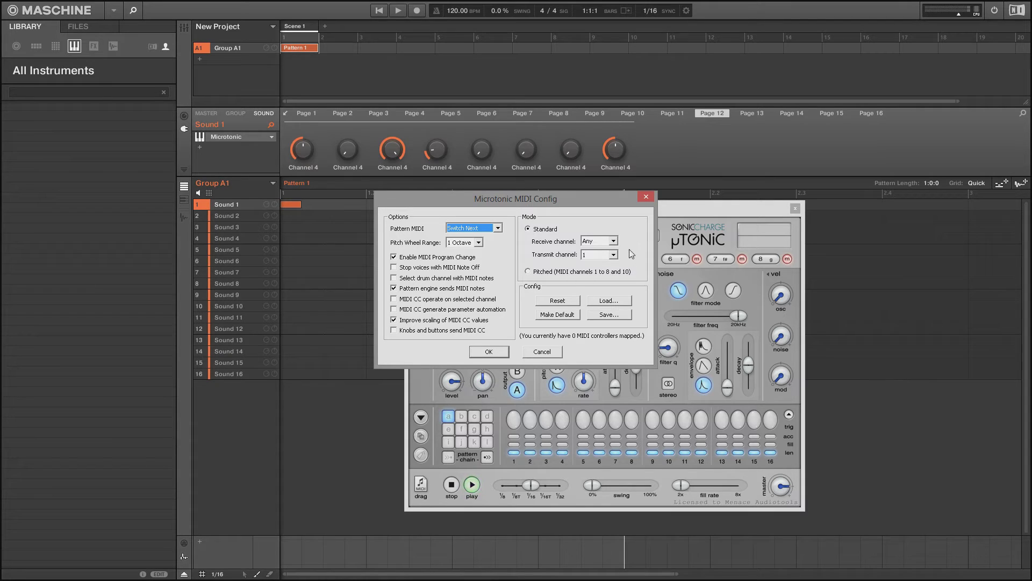
left_click(504, 353)
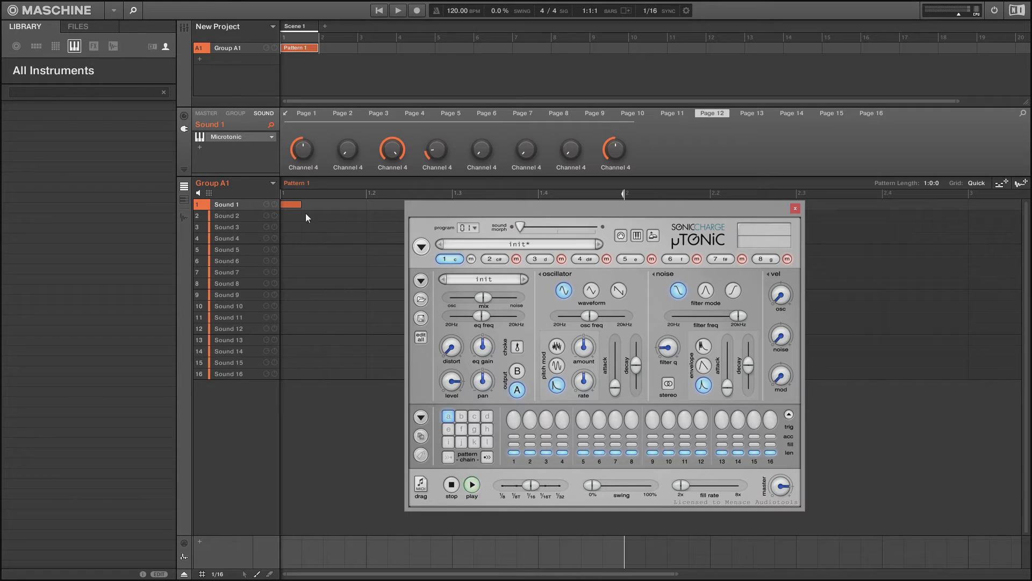
left_click(452, 485)
Toggle Edit MIDI CC / Keys on and off for channel 1, then start Microtonic's pattern playing
left_click_drag(647, 211, 595, 225)
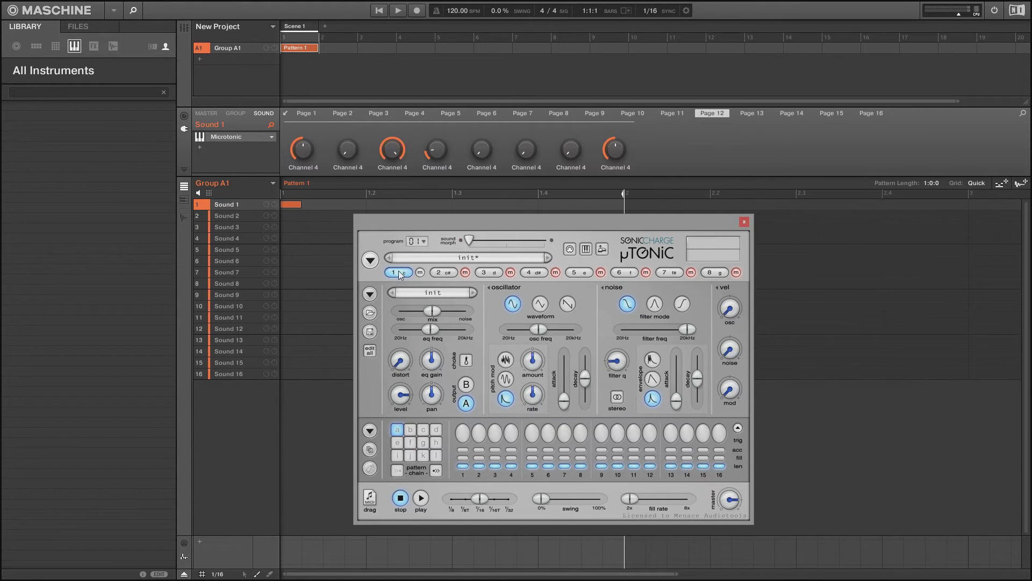
right_click(399, 275)
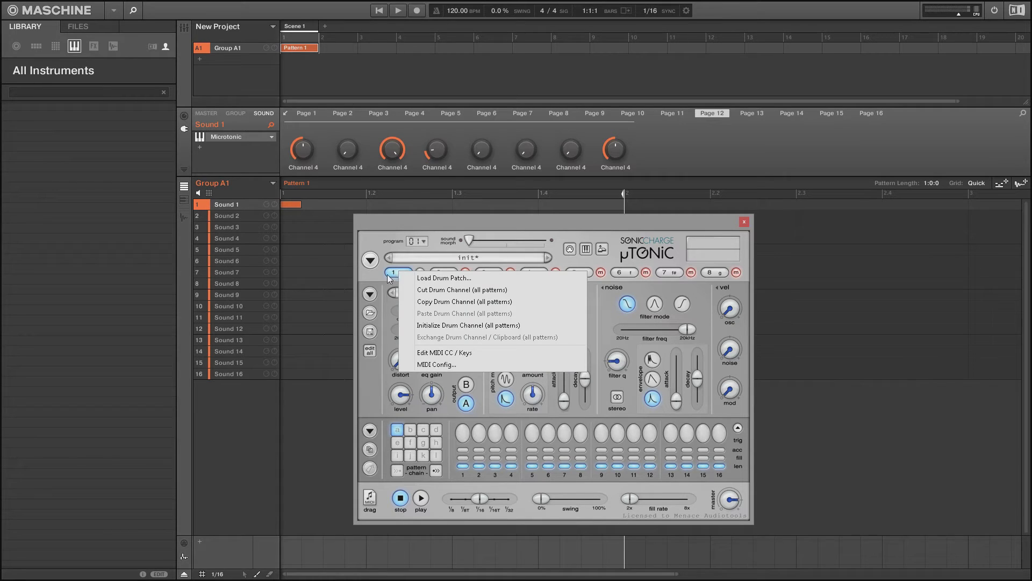
left_click(461, 354)
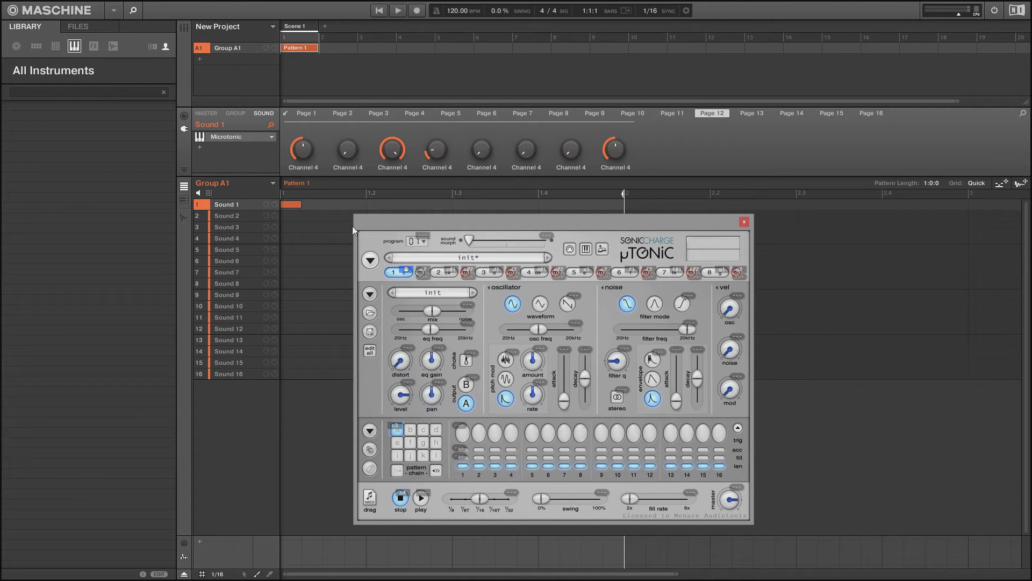
left_click(404, 12)
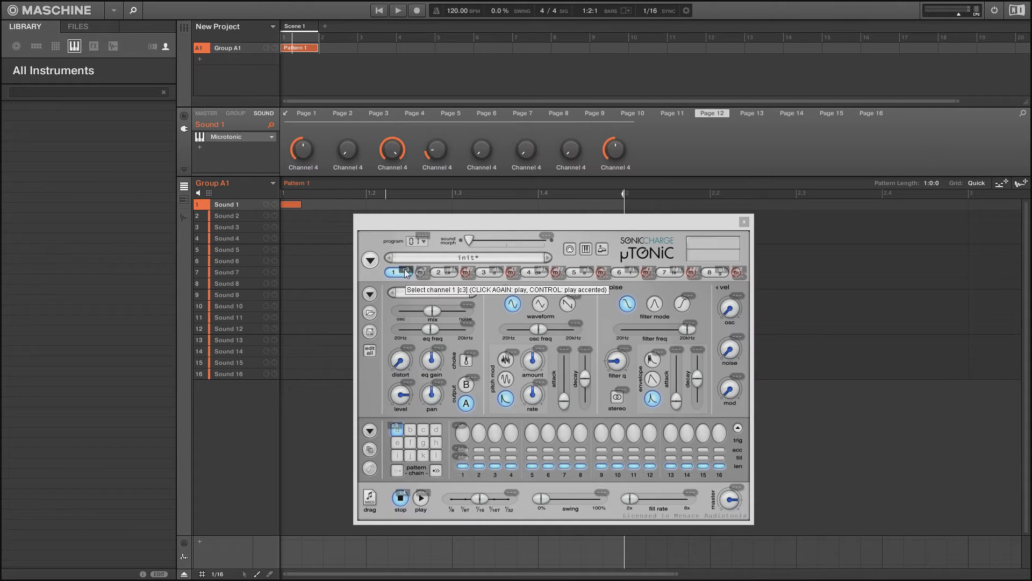
right_click(392, 274)
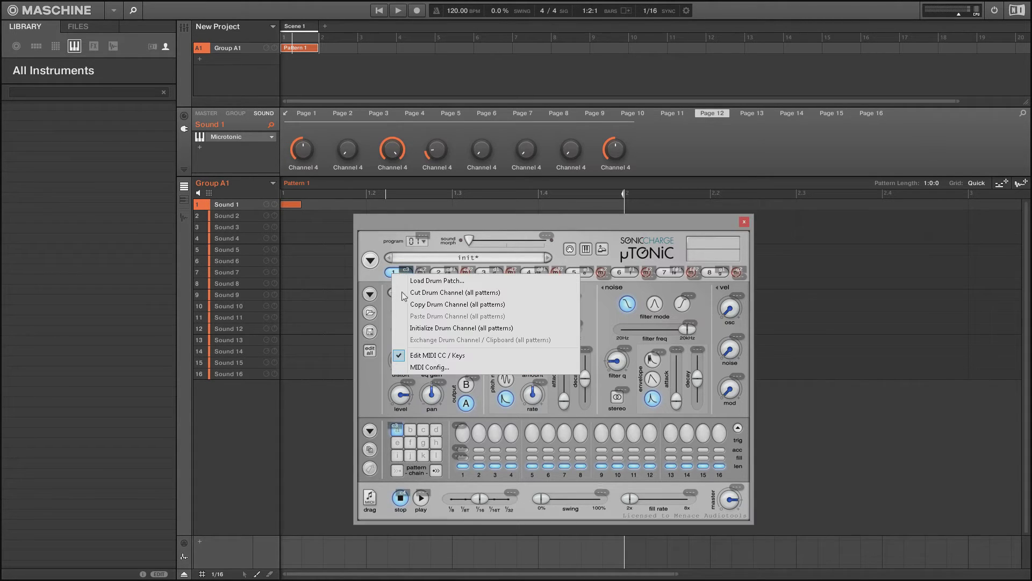
left_click(424, 354)
left_click(398, 10)
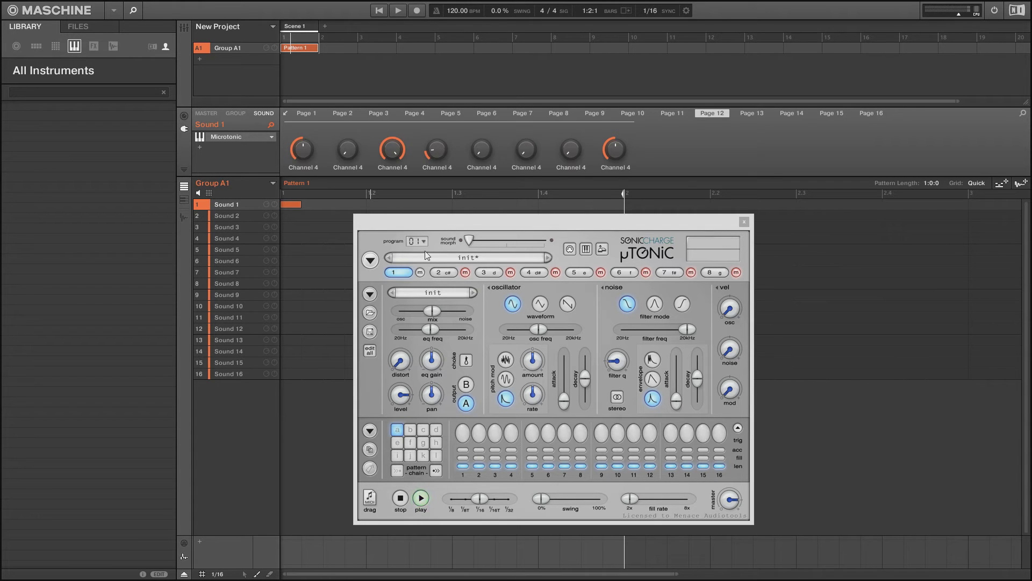
left_click_drag(460, 221, 539, 214)
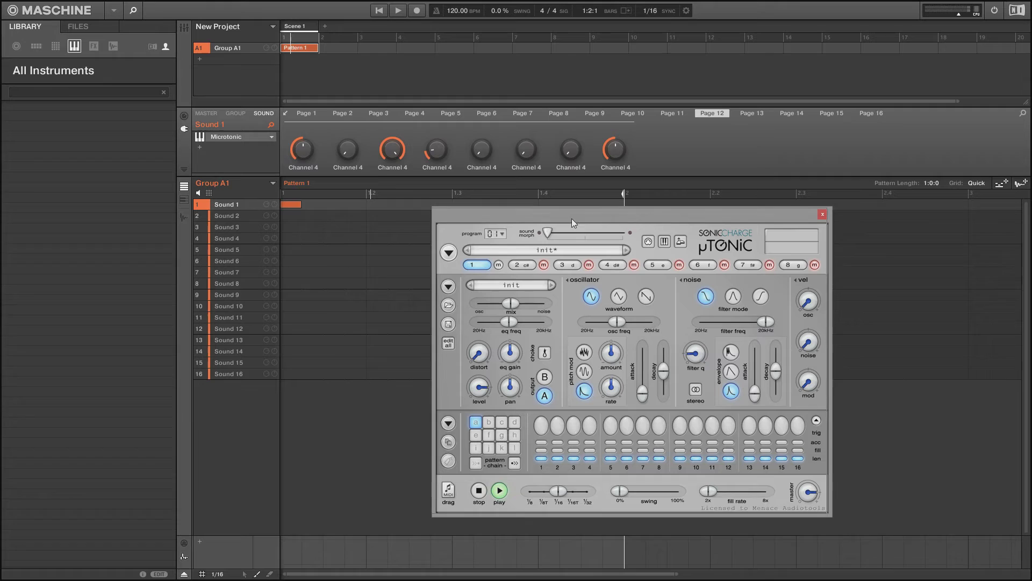
Delete every auto-generated Microtonic page, from Page 16 down to Page 1, and add one empty page
left_click_drag(572, 218, 438, 215)
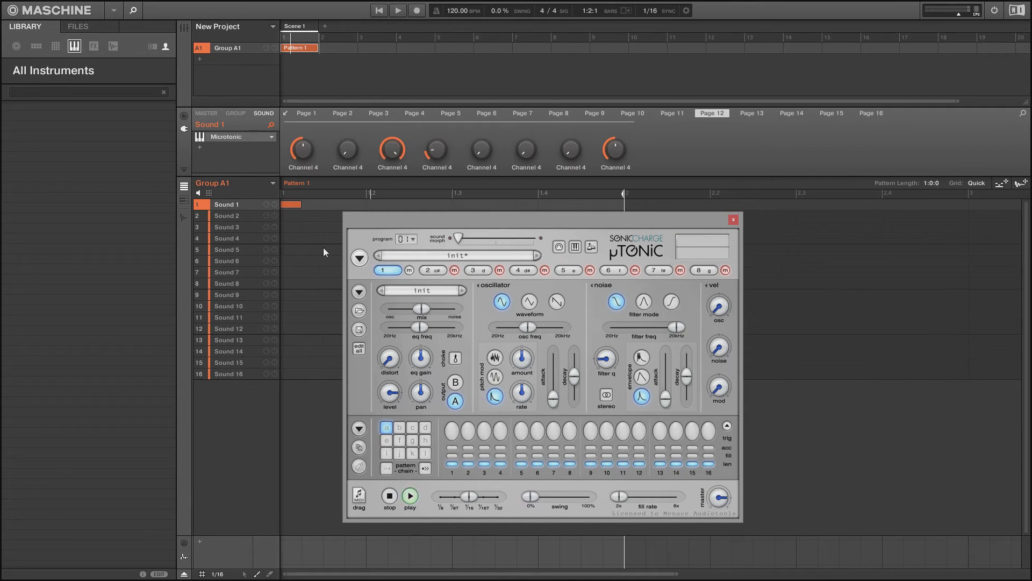
left_click(186, 170)
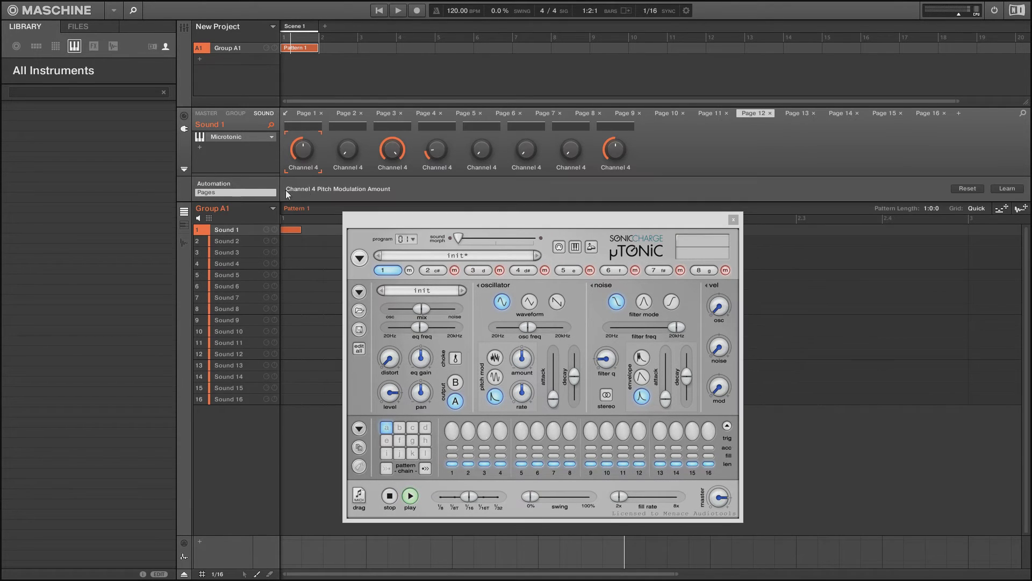
left_click(944, 113)
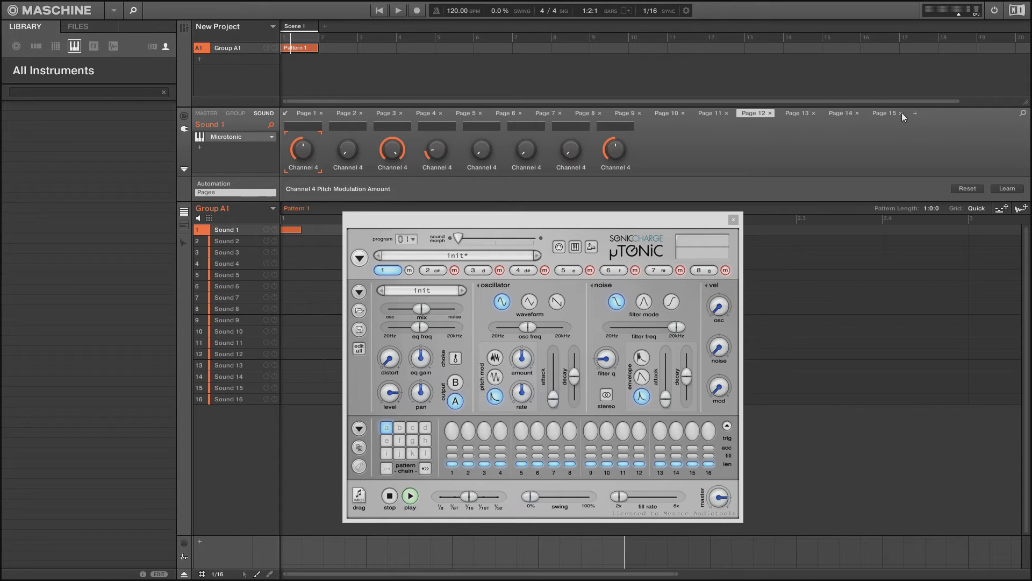
left_click(854, 114)
left_click(857, 113)
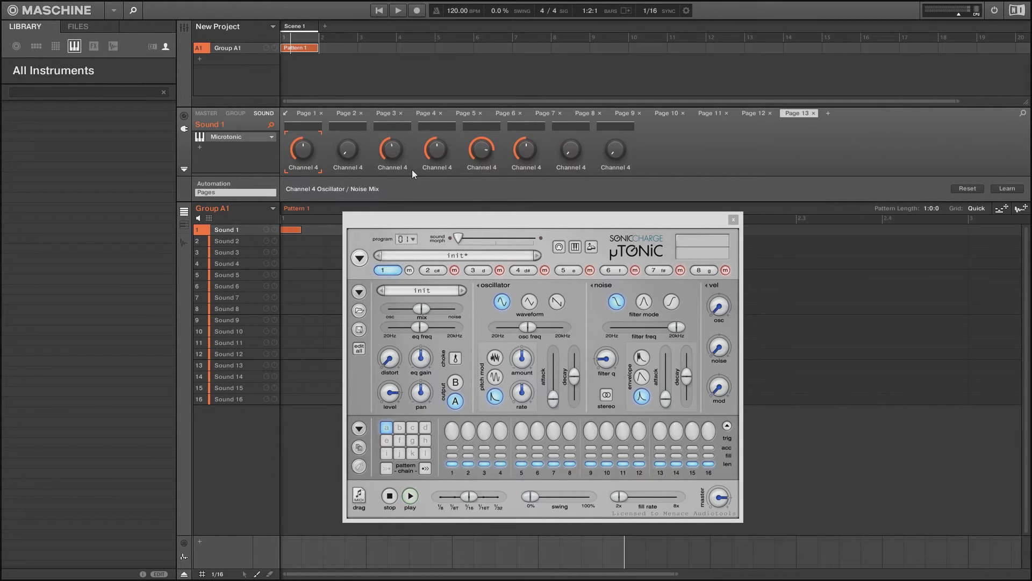
left_click(813, 113)
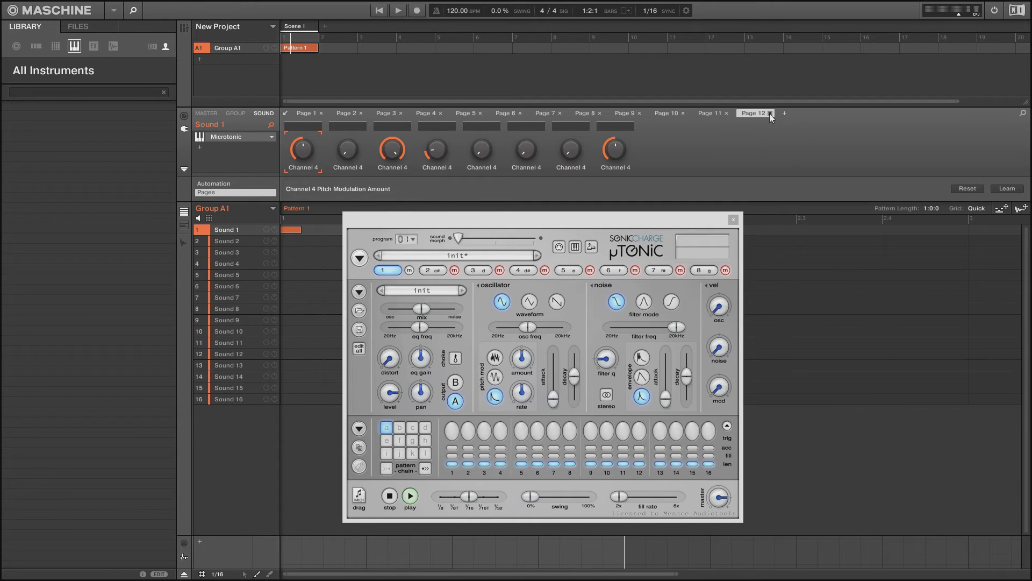
left_click(770, 113)
left_click(727, 113)
left_click(683, 113)
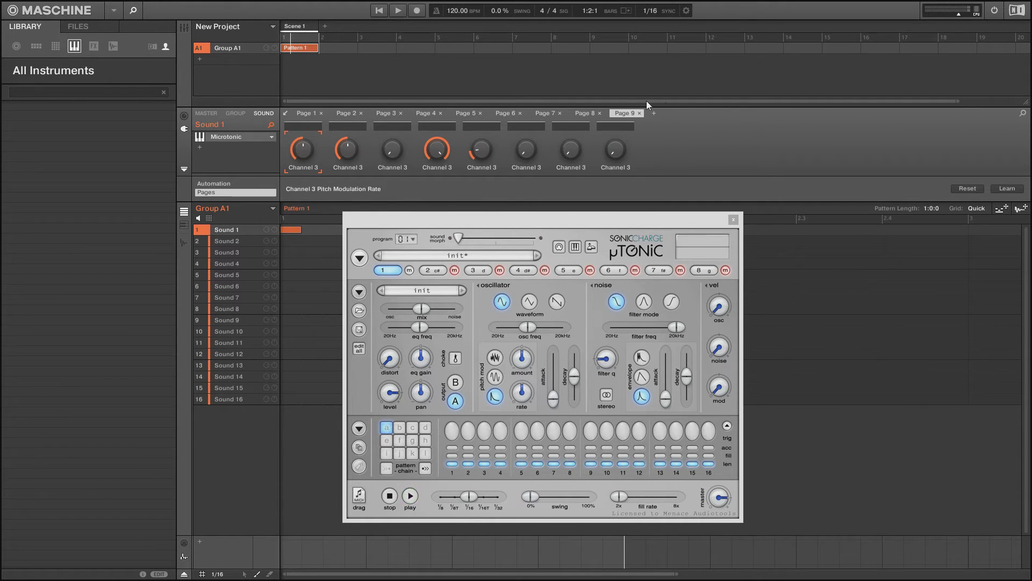
left_click(639, 113)
left_click(600, 113)
left_click(559, 113)
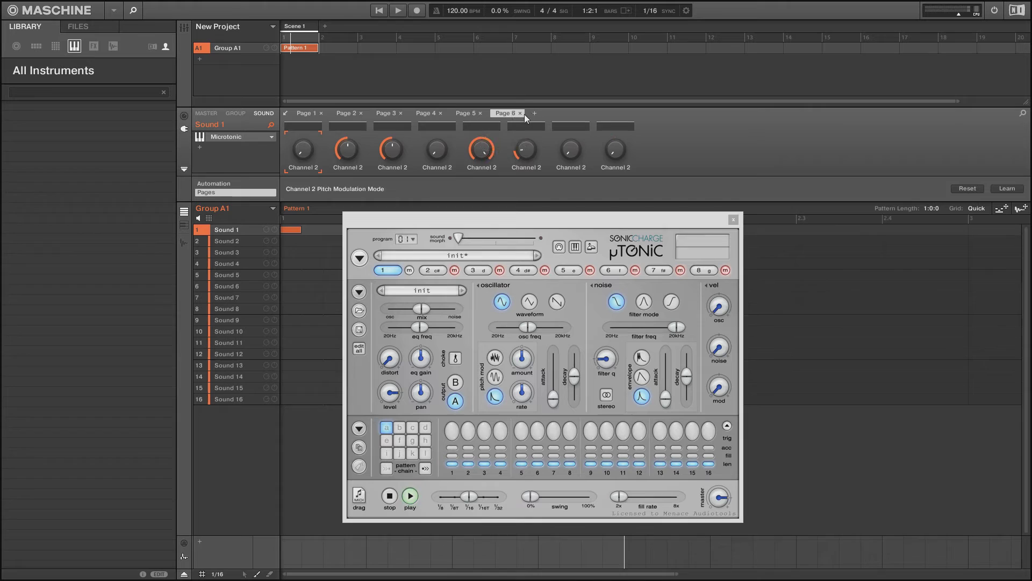
left_click(520, 113)
left_click(481, 113)
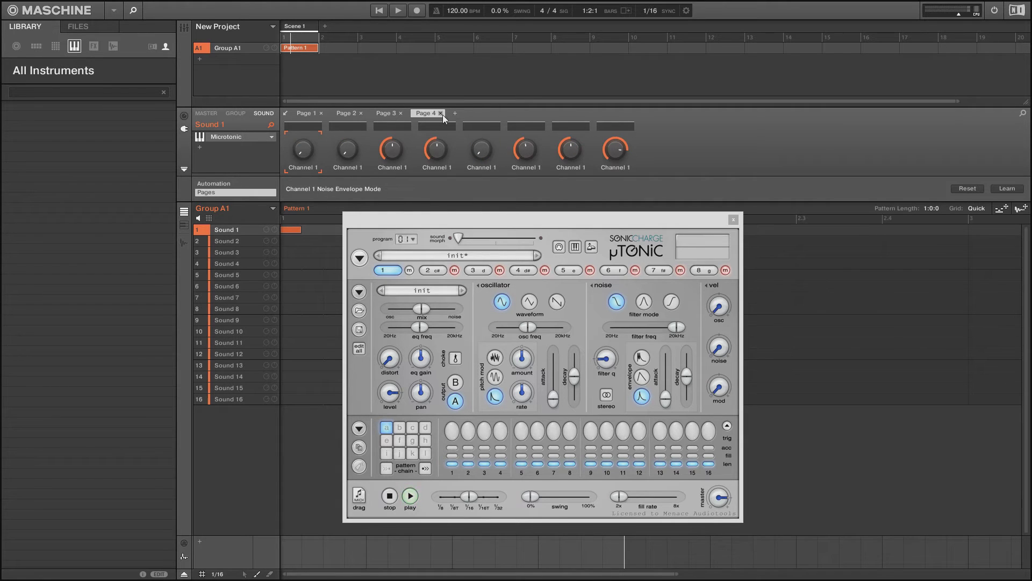
left_click(441, 113)
left_click(400, 113)
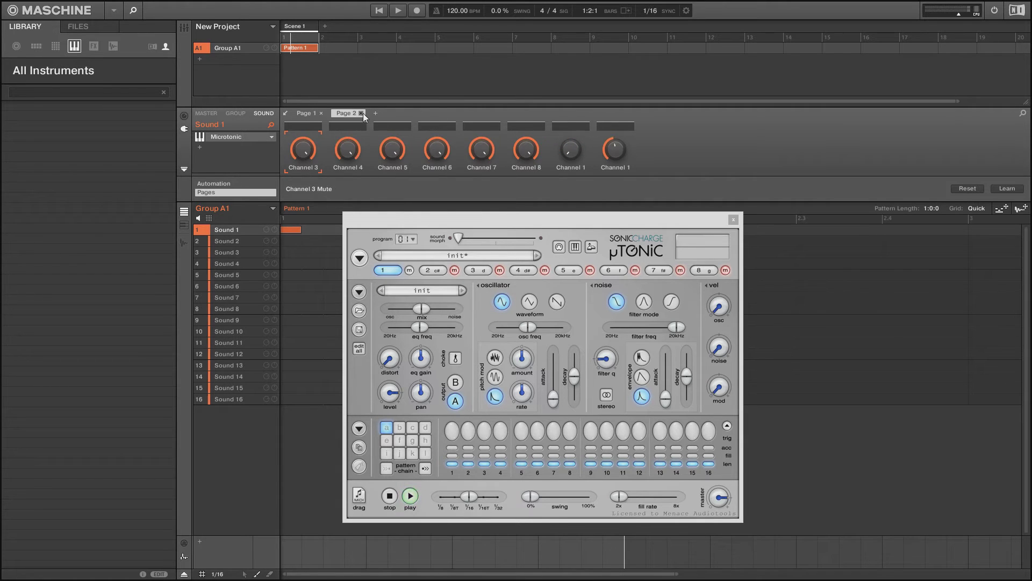
left_click(360, 113)
left_click(321, 113)
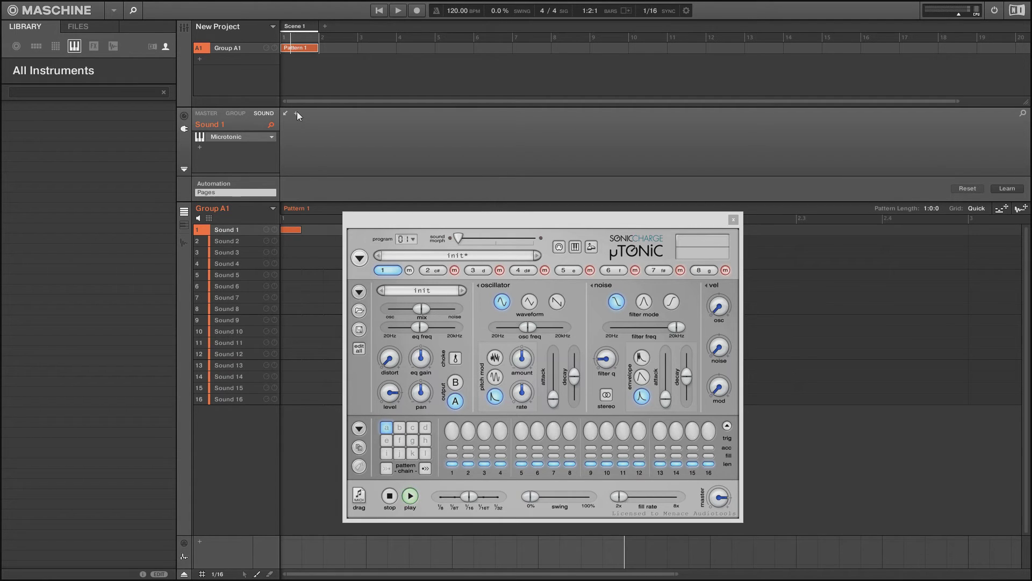
left_click(296, 112)
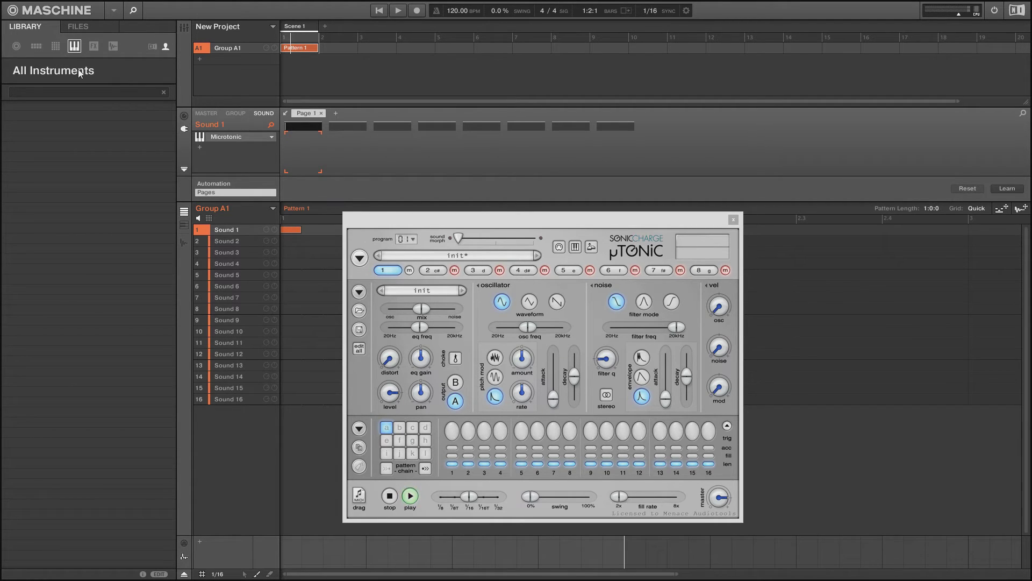
Name the page Oscilator and map Microtonic's shape, frequency, attack, decay and three PM controls
type("cilator")
key("Return")
key("Return")
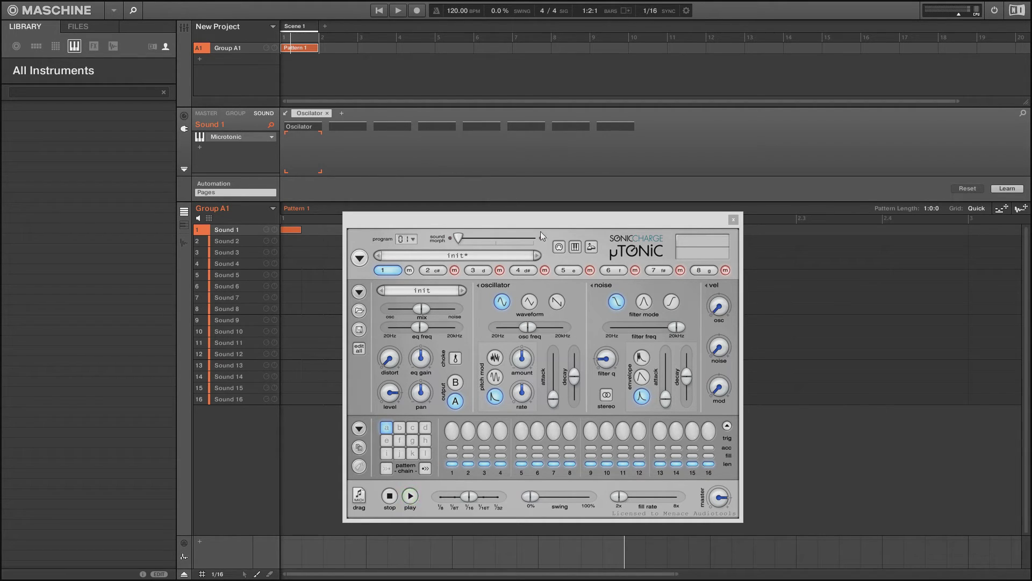
left_click(529, 303)
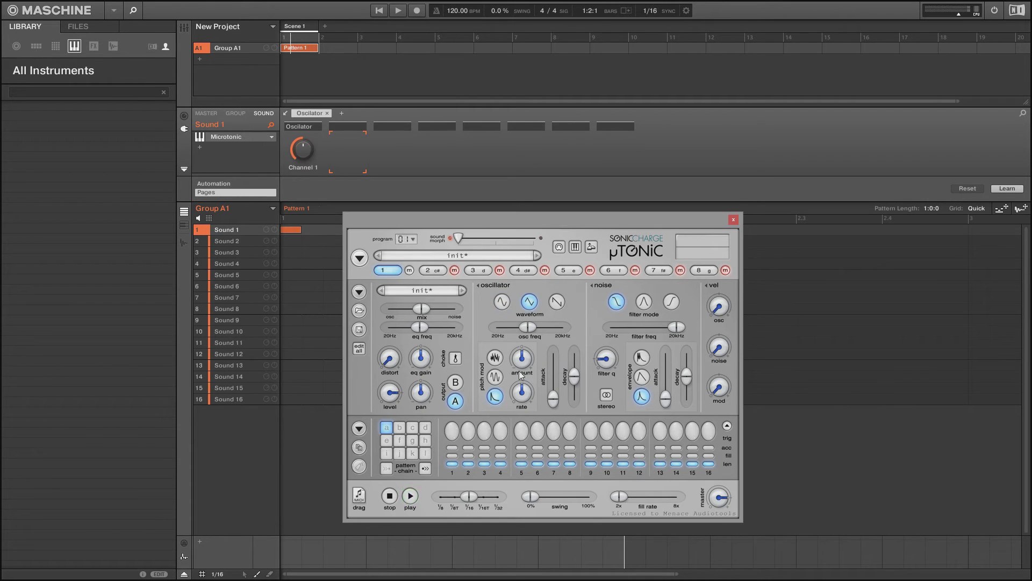
left_click(527, 327)
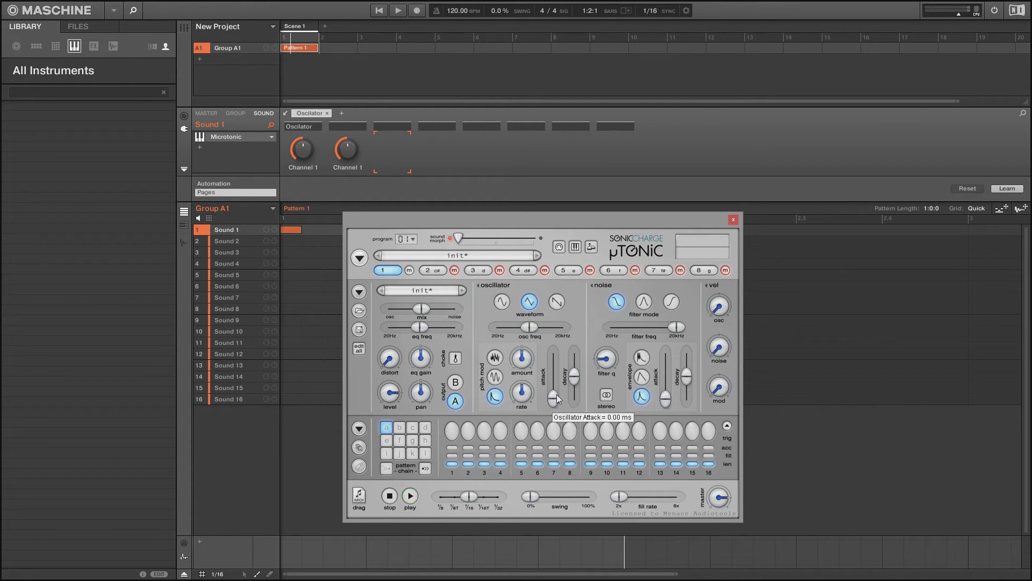
left_click(572, 384)
left_click(572, 384)
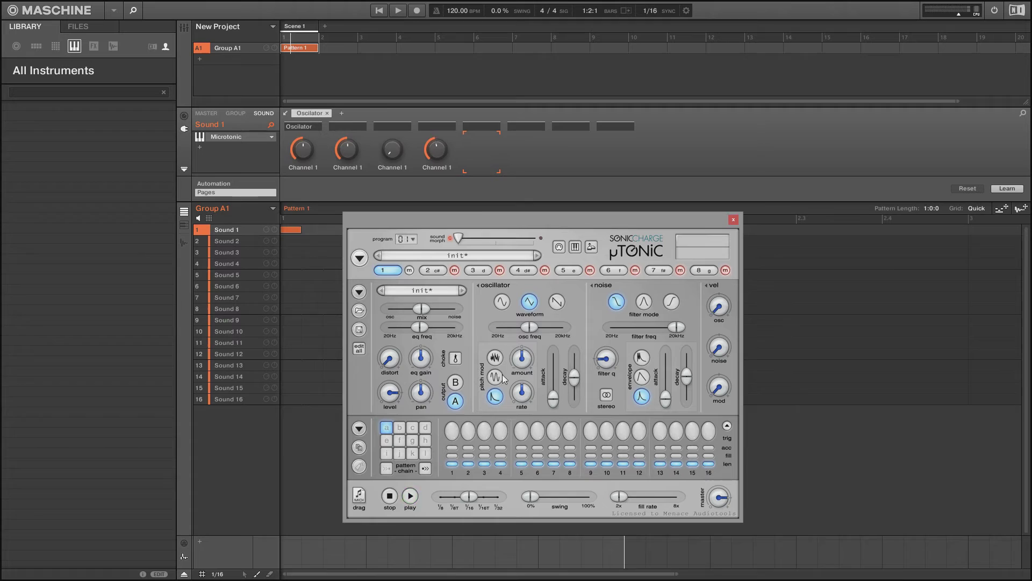
left_click(495, 358)
left_click(523, 360)
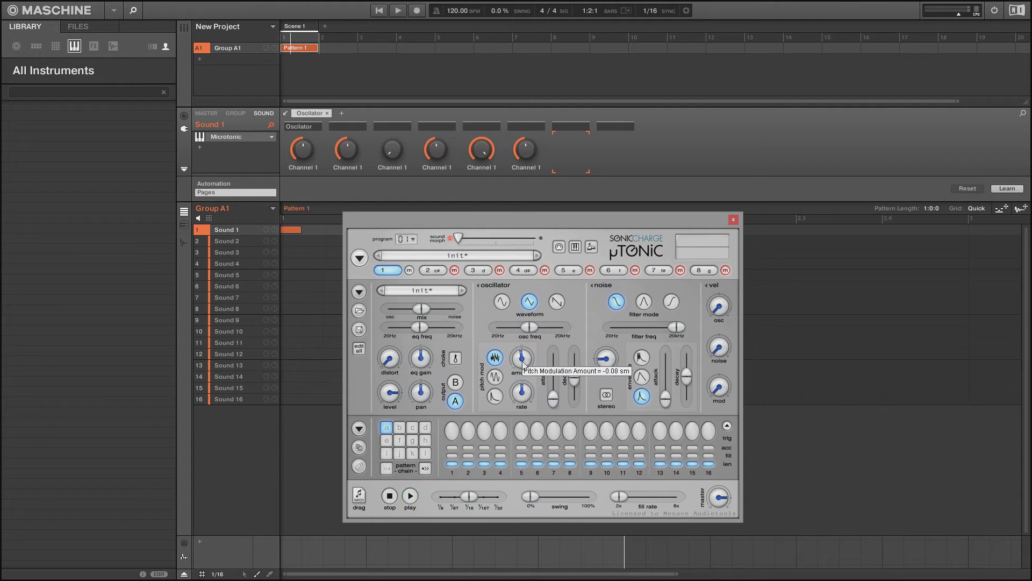
left_click(520, 399)
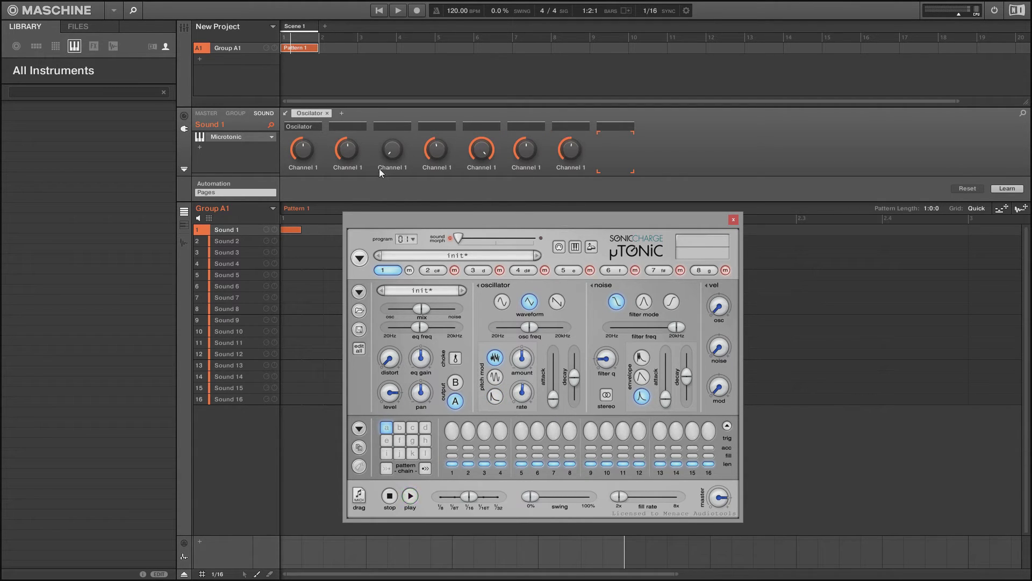
Label the first four knobs Shape, Freq, Attack and Decay
double_click(297, 168)
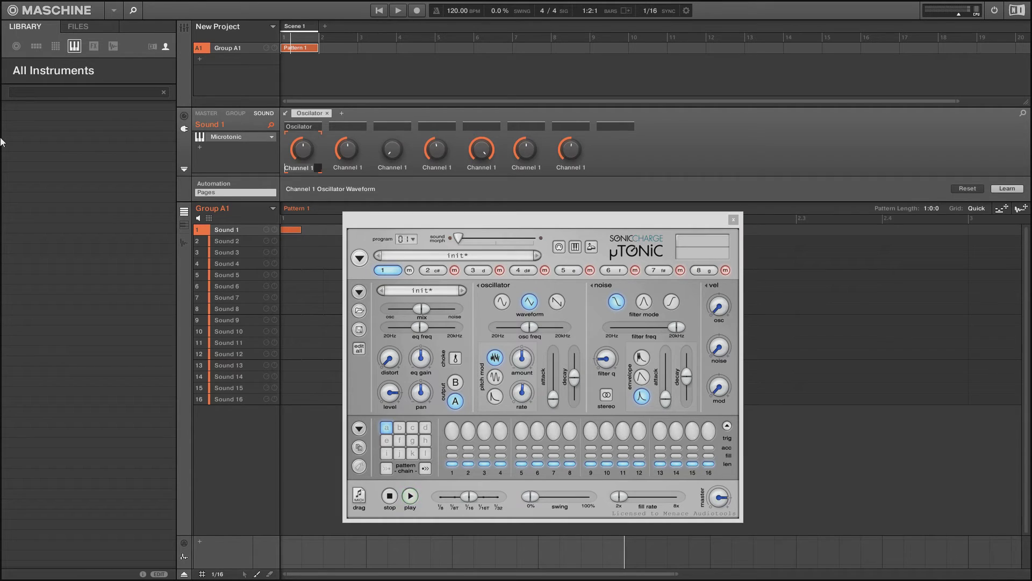
type("Shape")
key("Return")
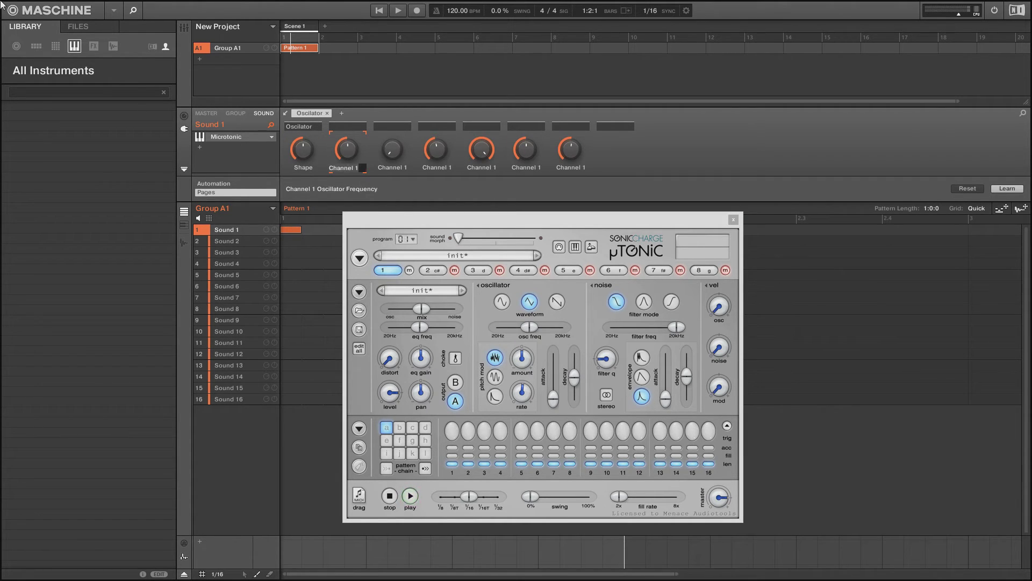
type("Freq")
key("Return")
double_click(385, 168)
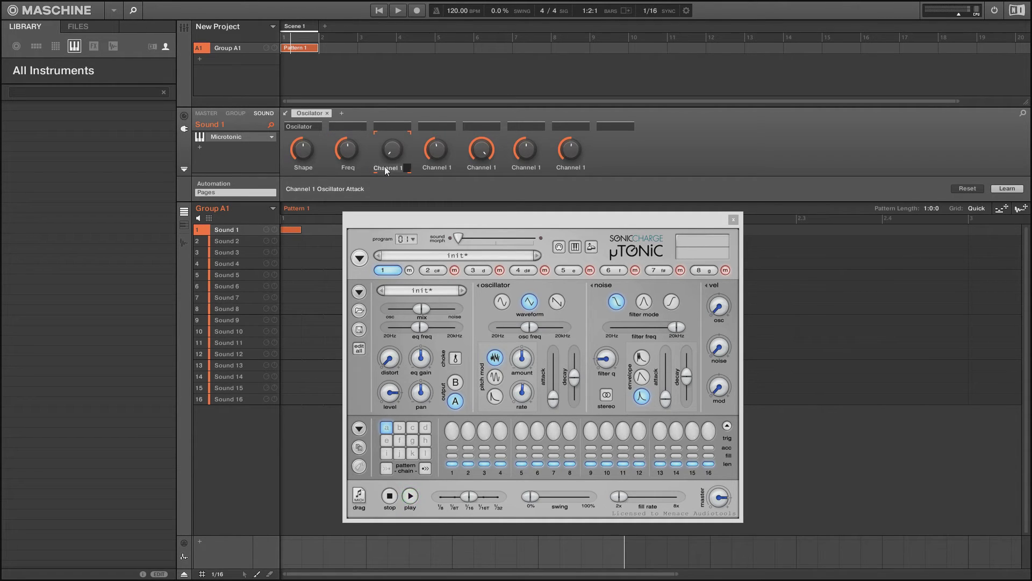
type("Attack")
key("Return")
double_click(444, 168)
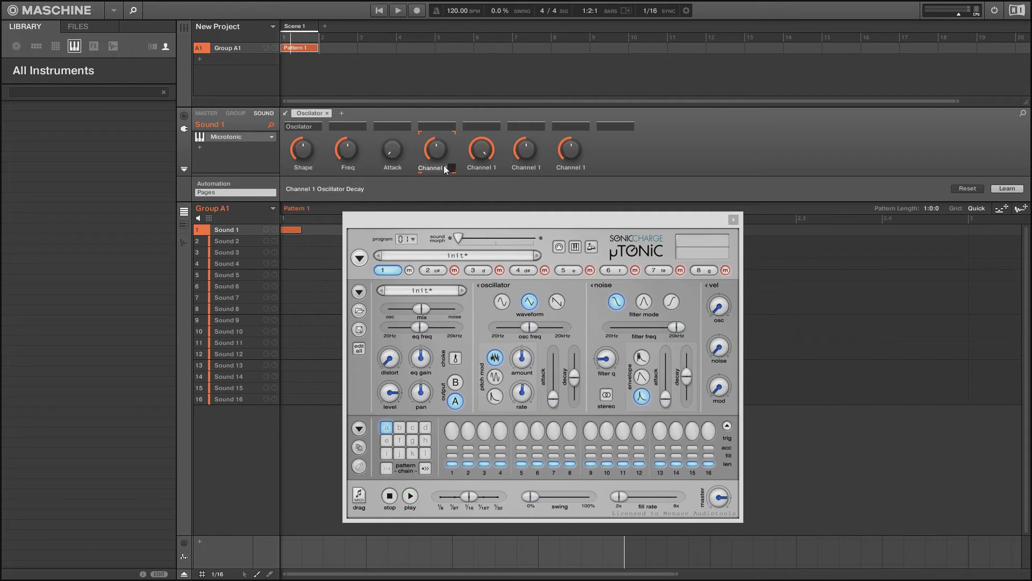
type("Decay")
key("Return")
Label the PM Shape, PM Amount and PM Rate knobs, set PM mode to 0.25, and stop playback
left_click(477, 171)
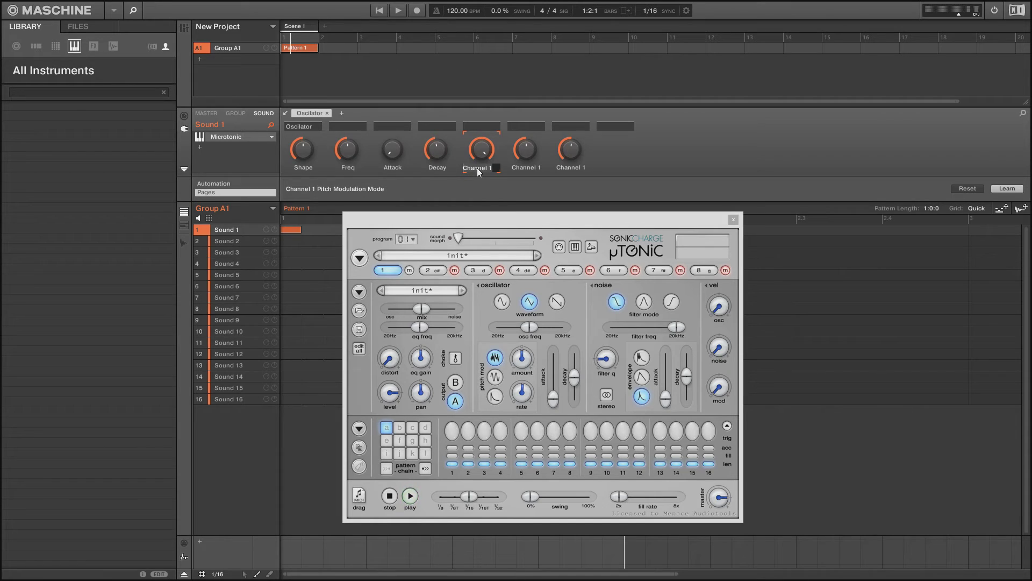
double_click(478, 171)
type("PM")
left_click(522, 171)
type("PM Amount")
key("Return")
double_click(563, 168)
left_click(183, 170)
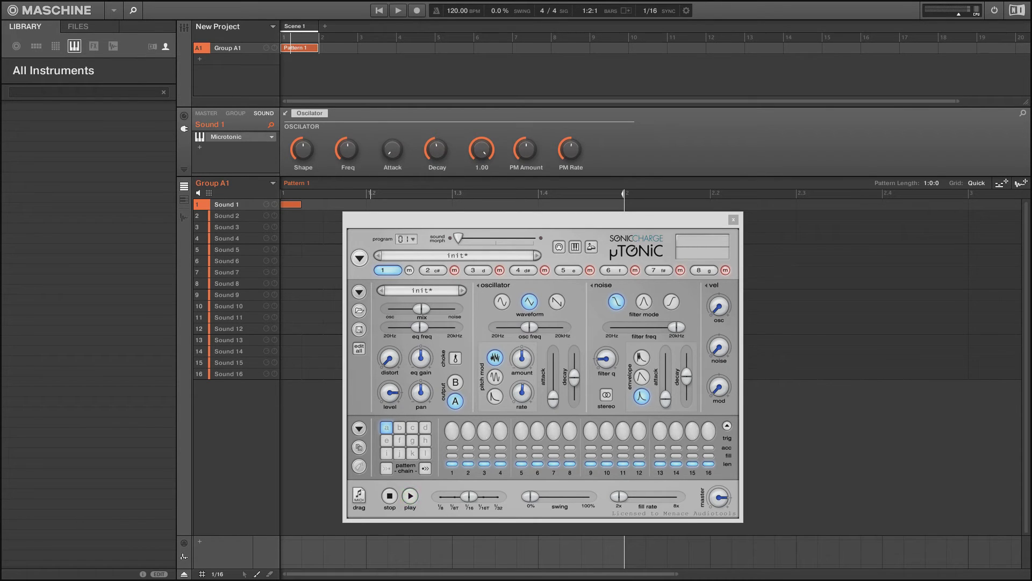
left_click_drag(481, 152, 481, 152)
left_click(389, 495)
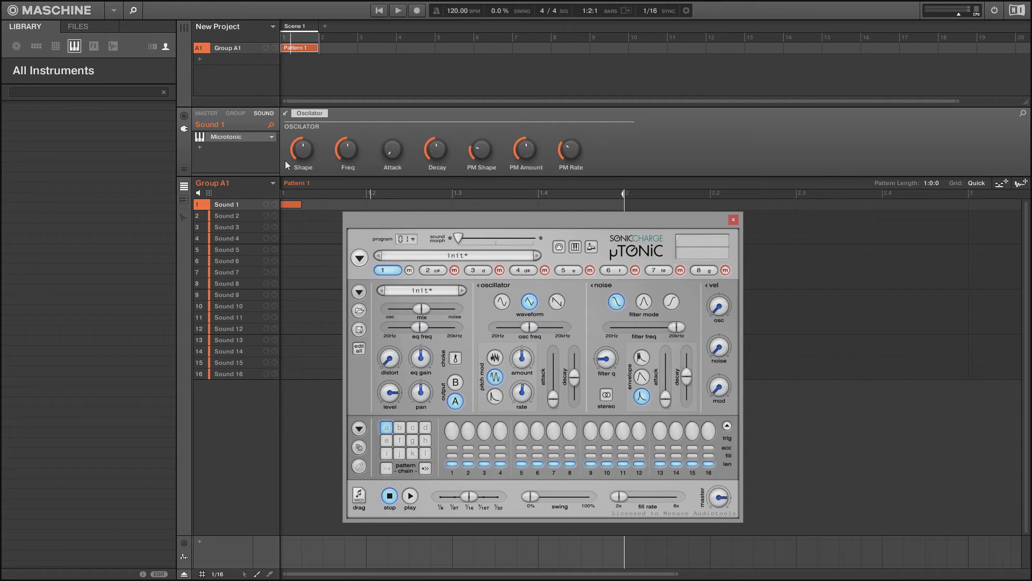
Add a second parameter page named Noise
left_click(185, 169)
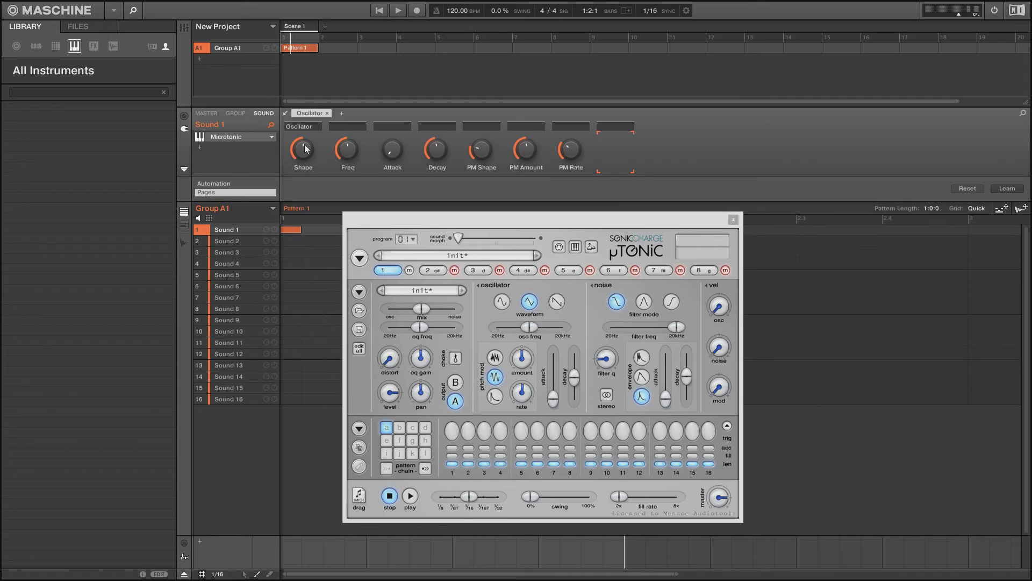
left_click(342, 113)
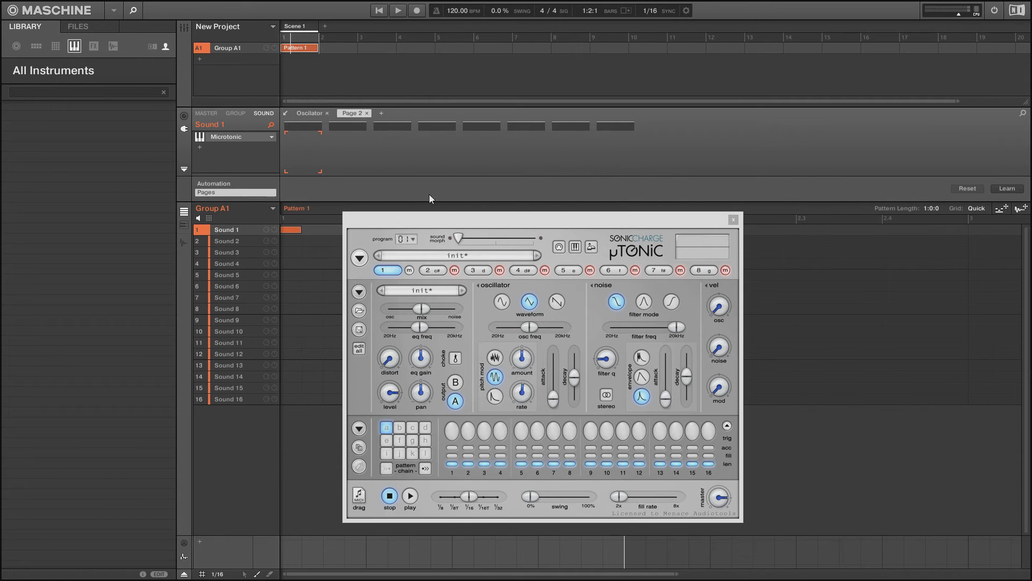
left_click(292, 128)
type("Noise")
key("Return")
Map Microtonic's noise filter type, frequency, Q, envelope mode, attack and decay to the Noise page
left_click(644, 302)
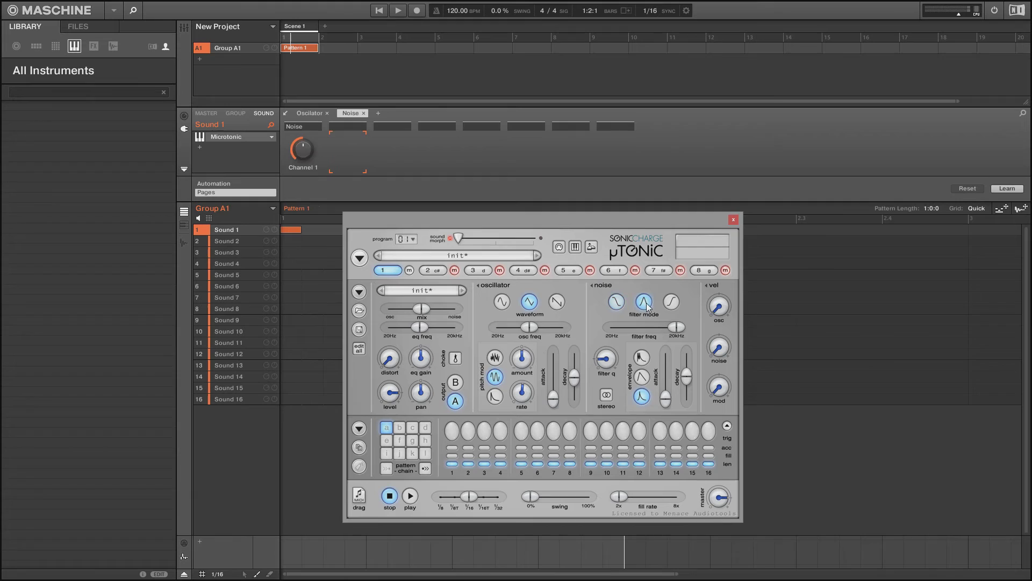
left_click_drag(675, 328, 654, 328)
left_click_drag(608, 364, 605, 349)
left_click(643, 377)
left_click_drag(666, 402, 687, 373)
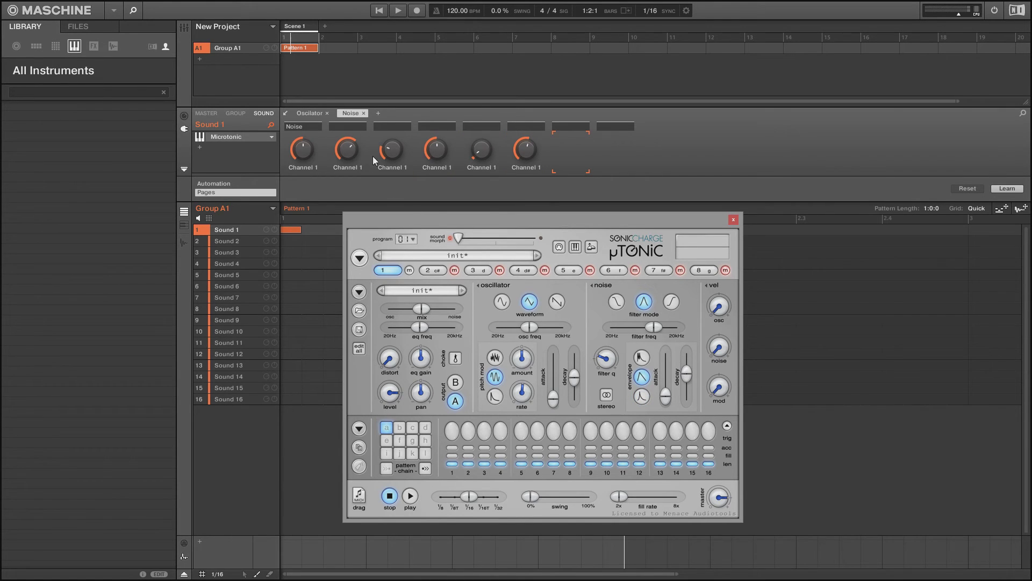
Label the Noise knobs F Type, F Freq, F Cut Off, Env Type, Attack and Decay
left_click(299, 169)
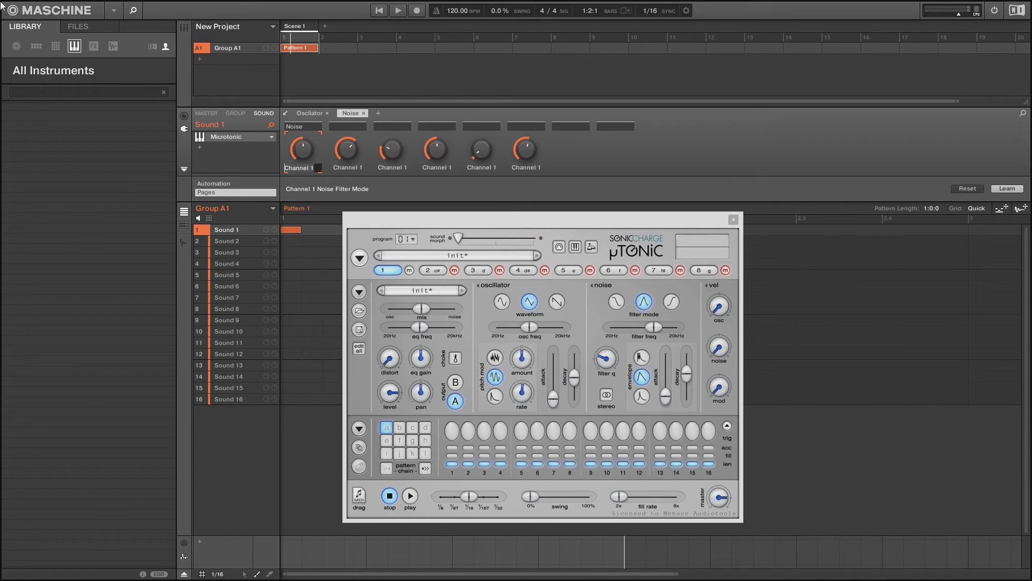
type("F Type")
key("Return")
double_click(346, 168)
left_click(396, 166)
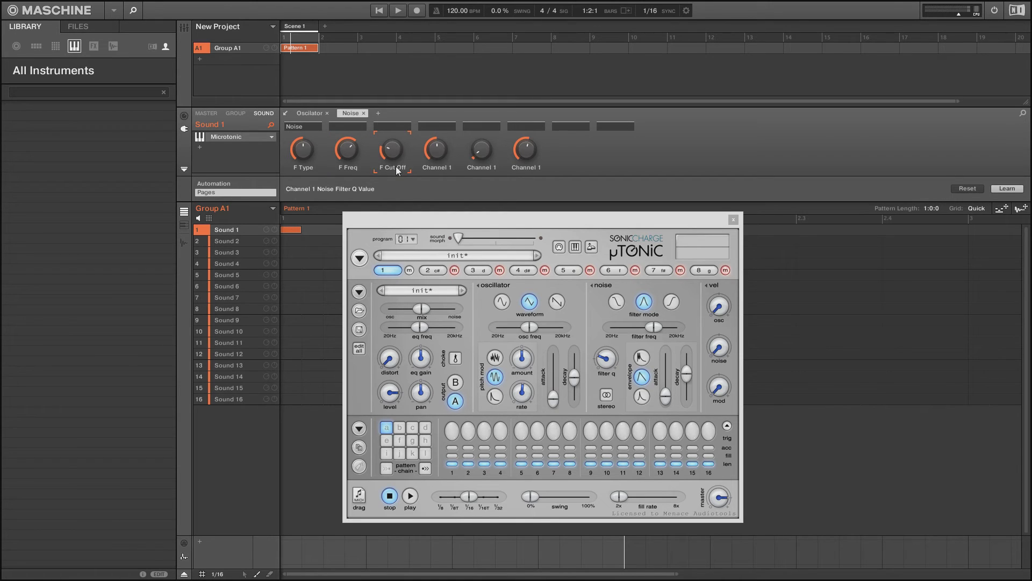
left_click(433, 168)
double_click(533, 170)
type("Decay")
key("Return")
left_click(186, 171)
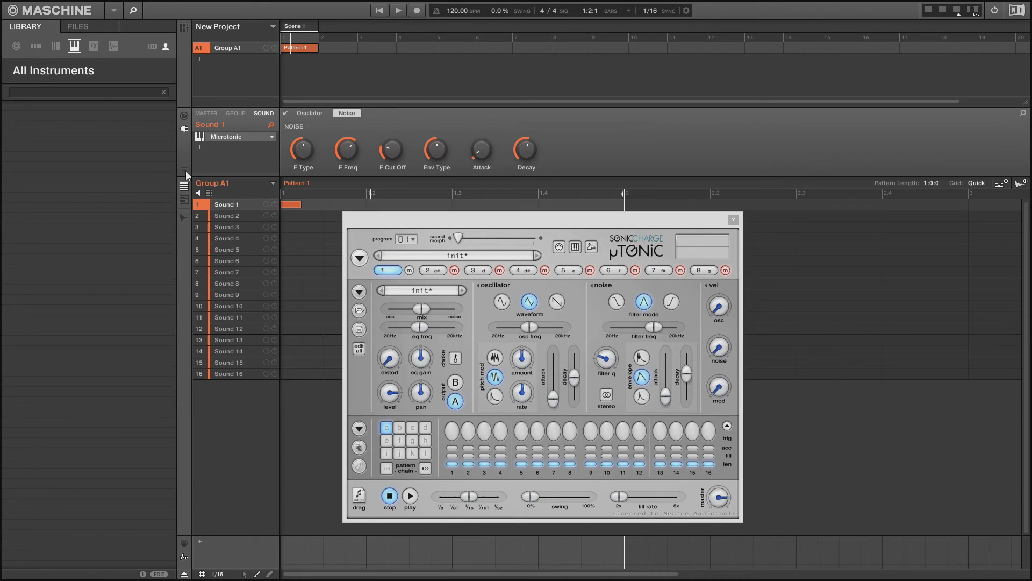
Add a third page named Global and shift the oscillator/noise mix toward noise
left_click(317, 114)
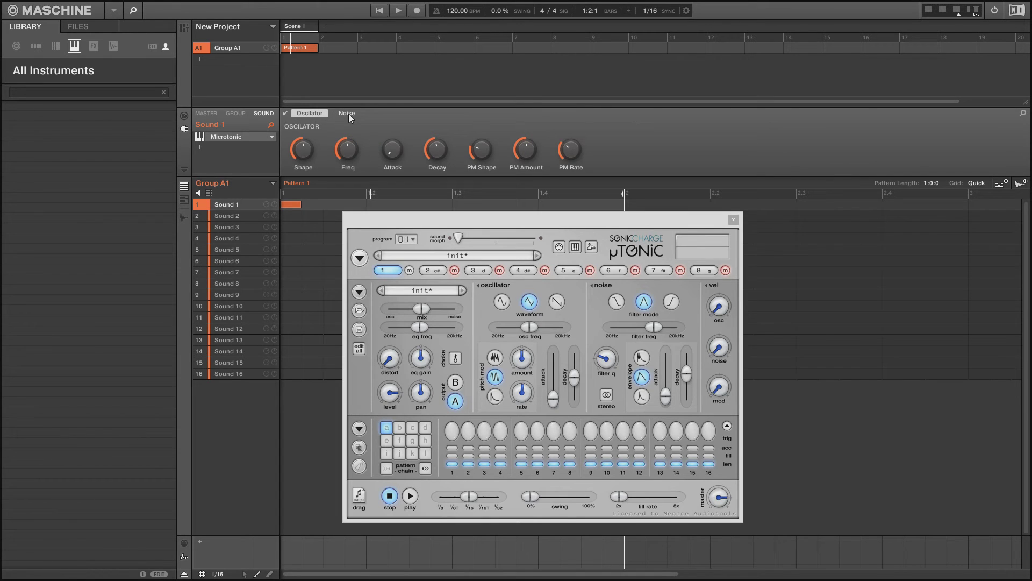
left_click(349, 114)
left_click(186, 170)
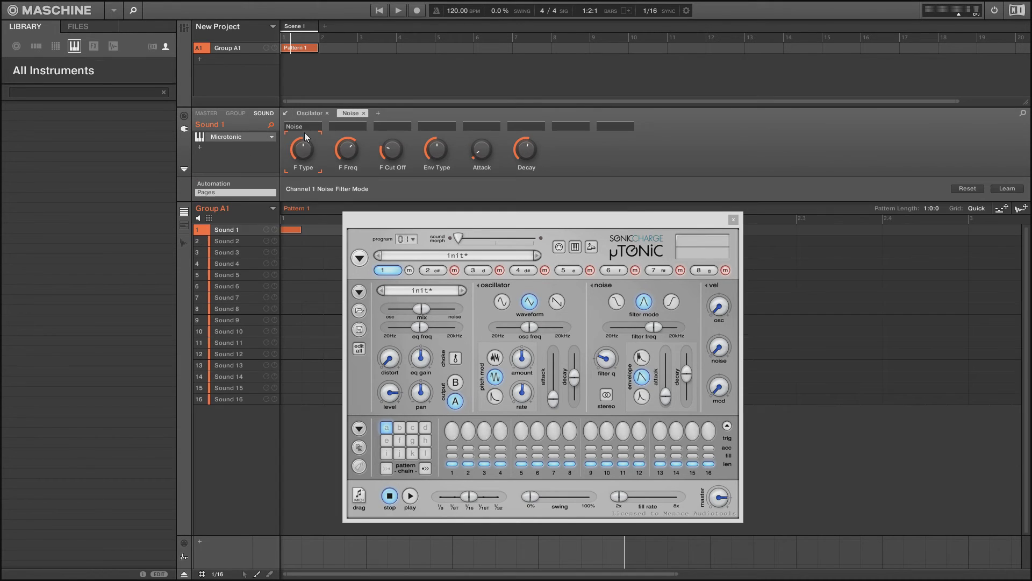
left_click(378, 114)
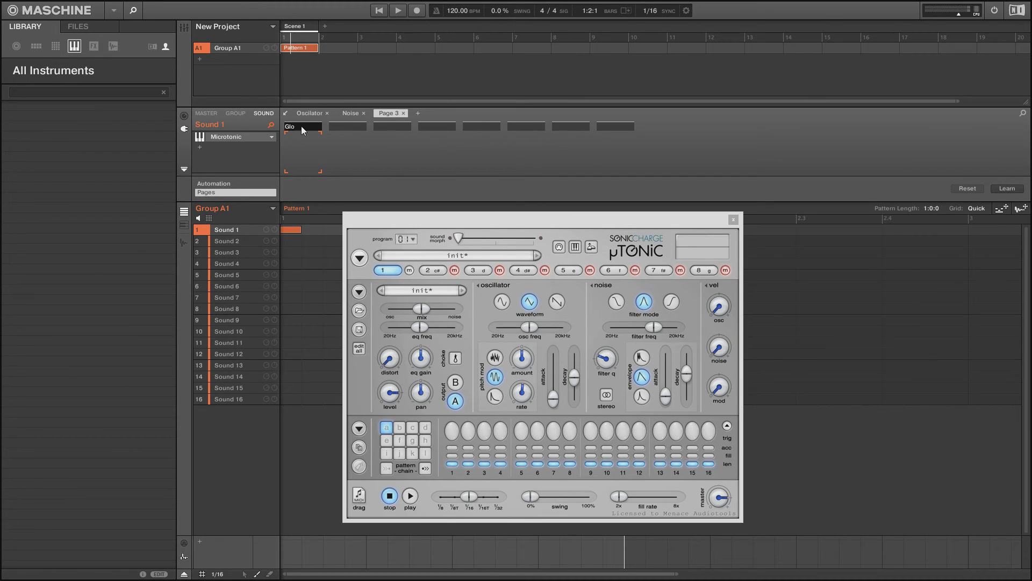
key("Return")
mouse_move(421, 309)
left_click_drag(415, 313, 434, 306)
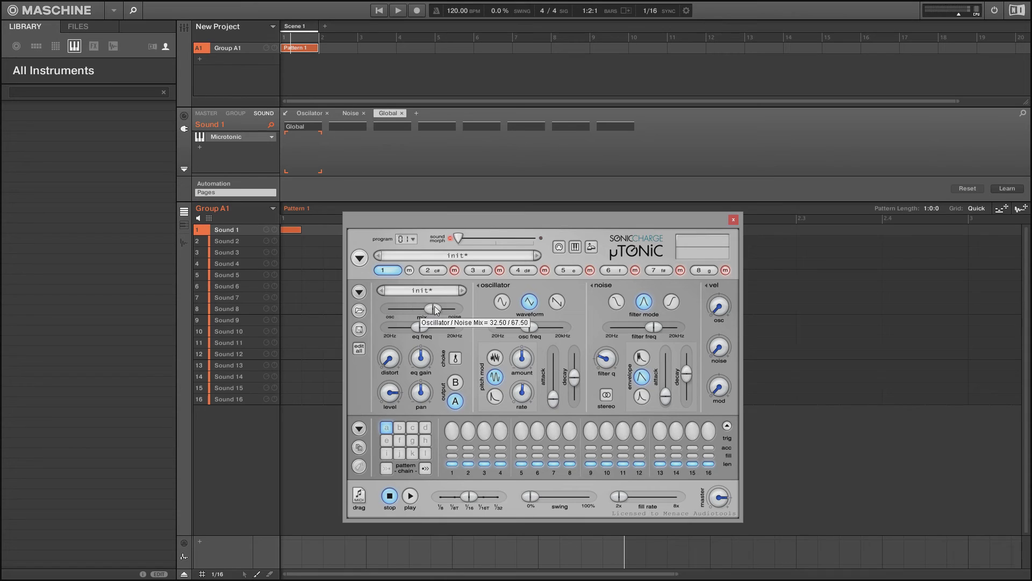
With Learn on, map mix, EQ, distortion, choke and three velocity controls, and enable stereo noise
left_click(1007, 188)
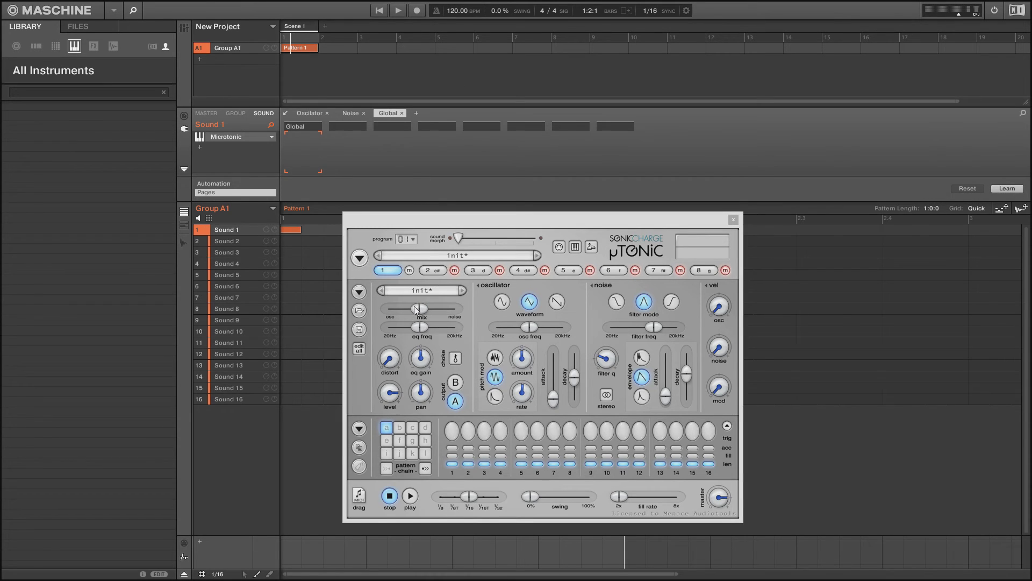
left_click_drag(415, 309, 387, 363)
mouse_move(420, 331)
left_click(409, 357)
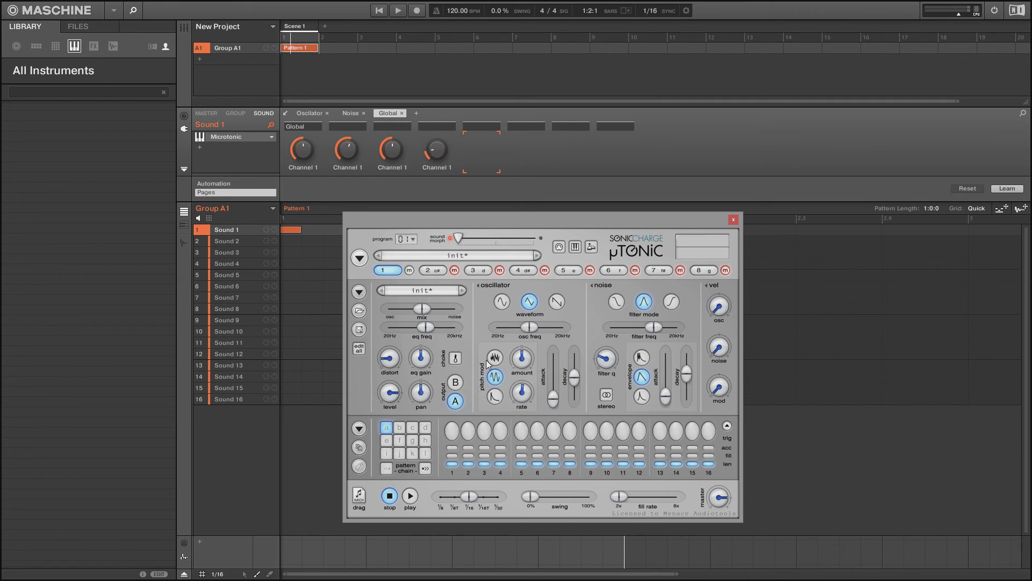
left_click(456, 361)
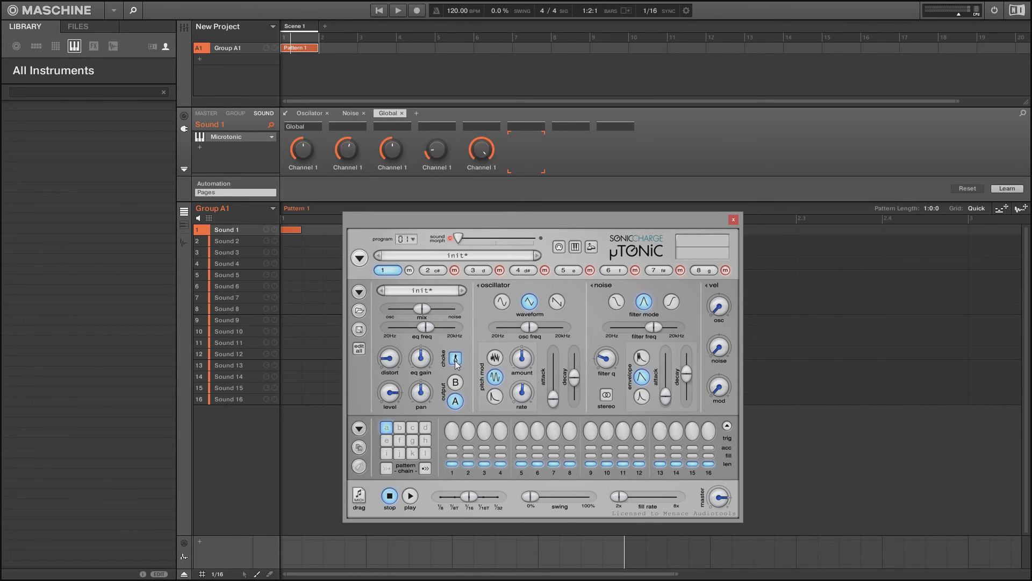
left_click(712, 315)
left_click(714, 349)
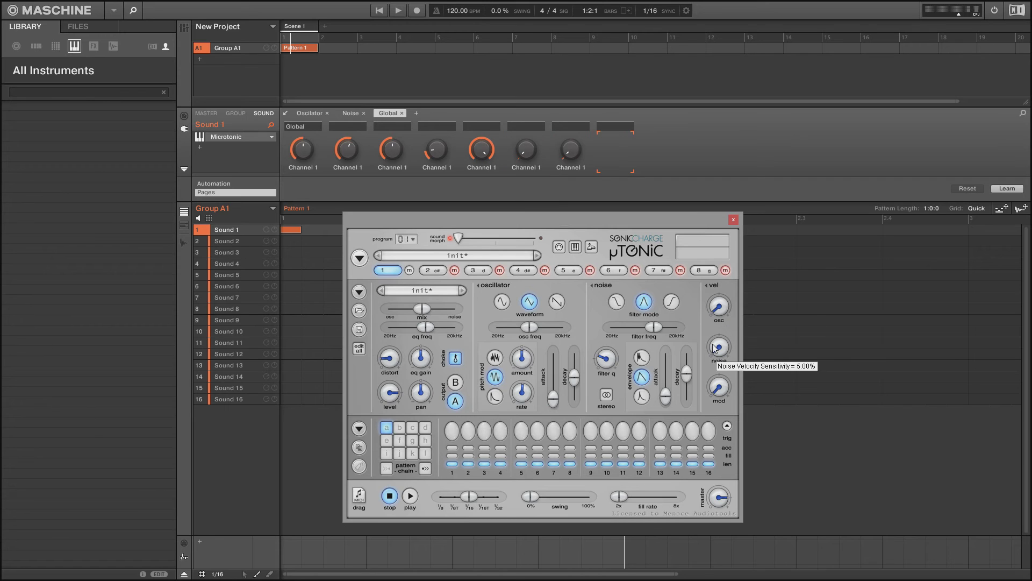
left_click(715, 385)
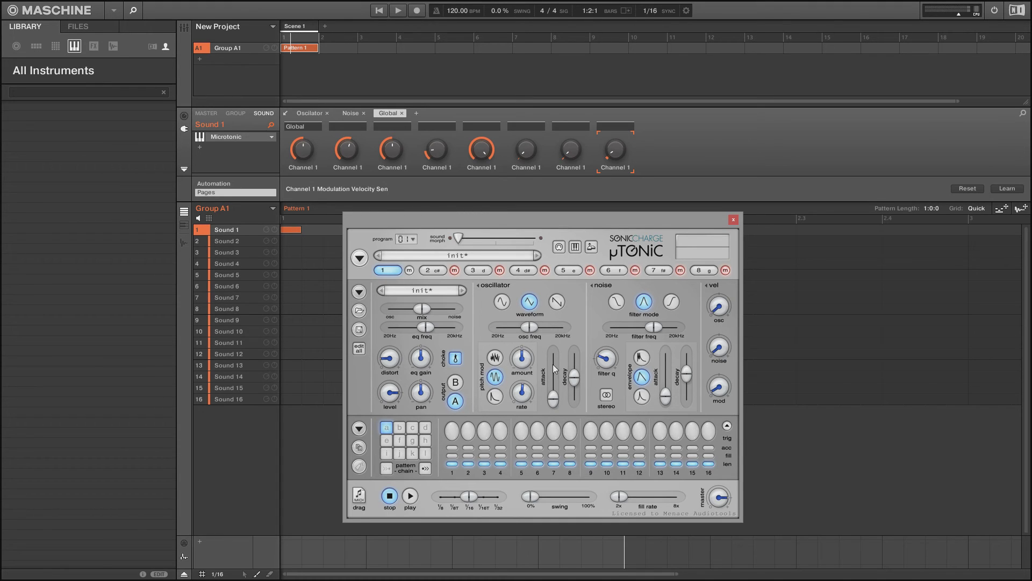
left_click(605, 395)
left_click(187, 27)
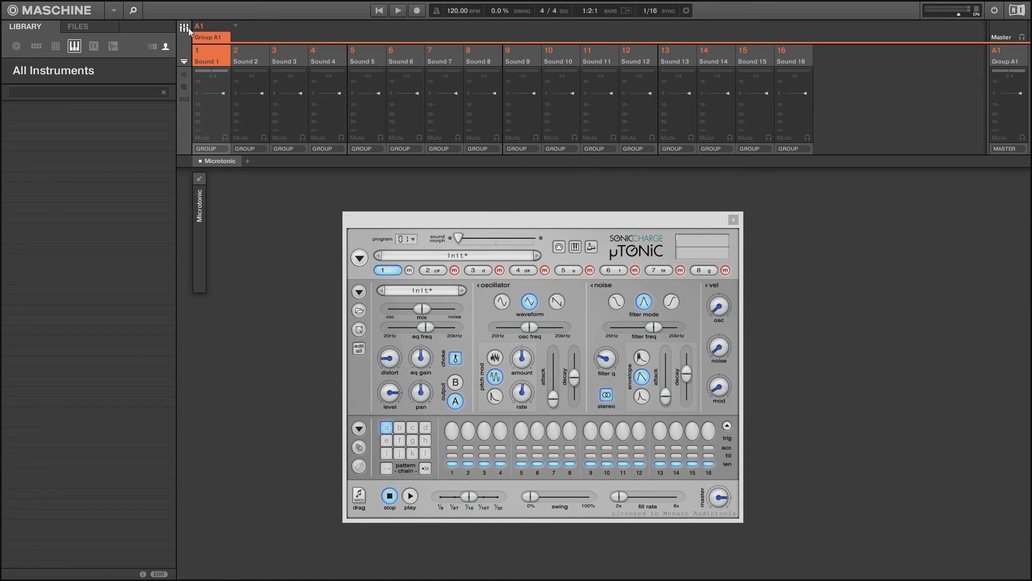
left_click(187, 28)
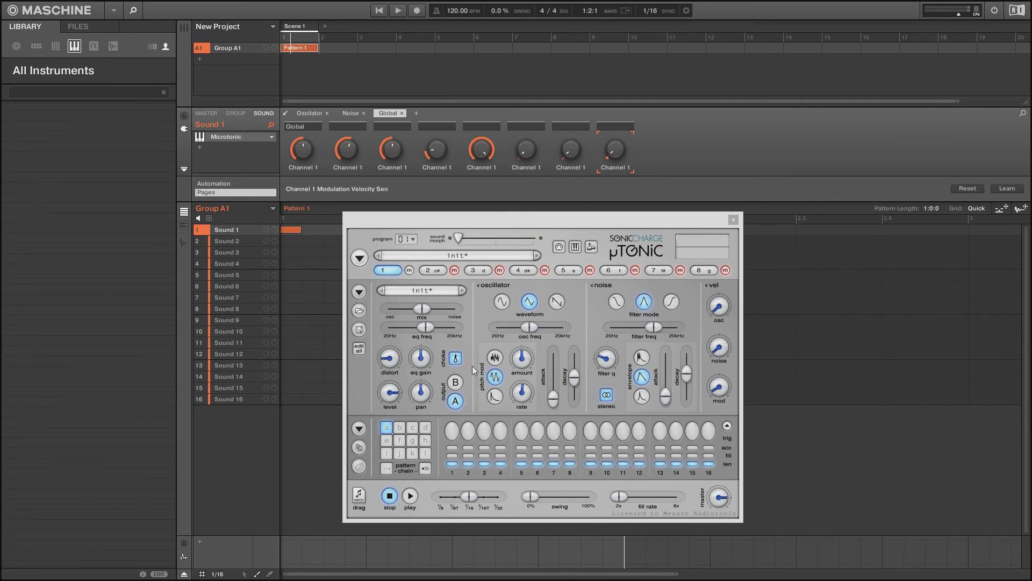
Name the first three Global knobs O2N Mix, EQ Freq and EQ Gain
left_click(299, 169)
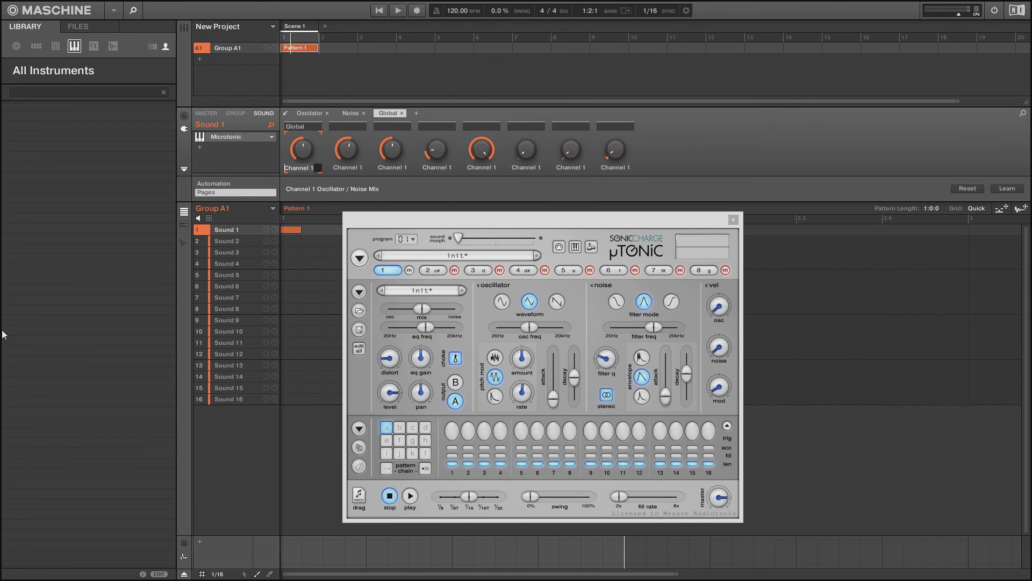
type("O Mix N")
key("Return")
double_click(303, 169)
type("O2N Mix")
double_click(340, 167)
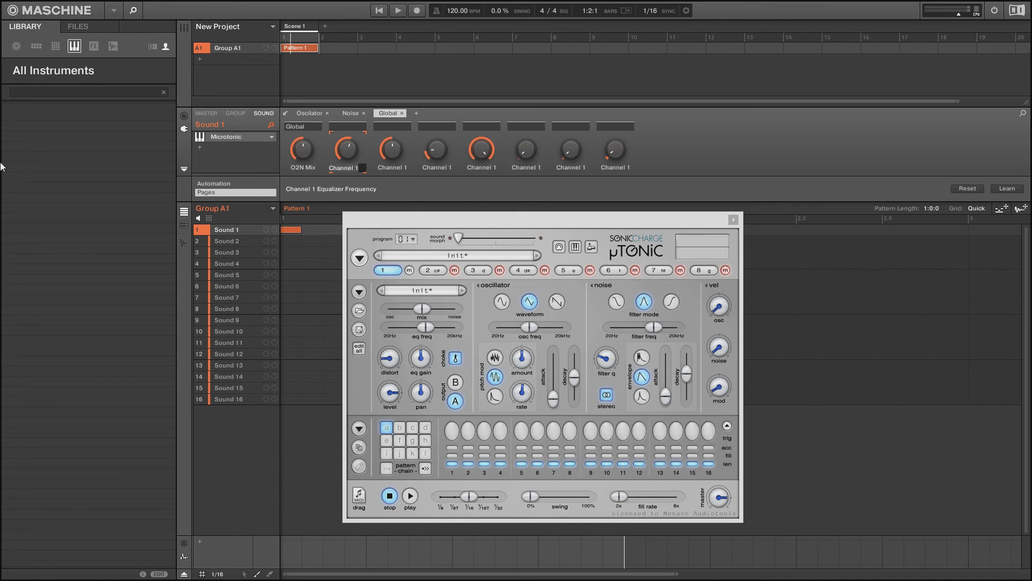
type("EQ Fr")
key("Return")
type("EQ Gain")
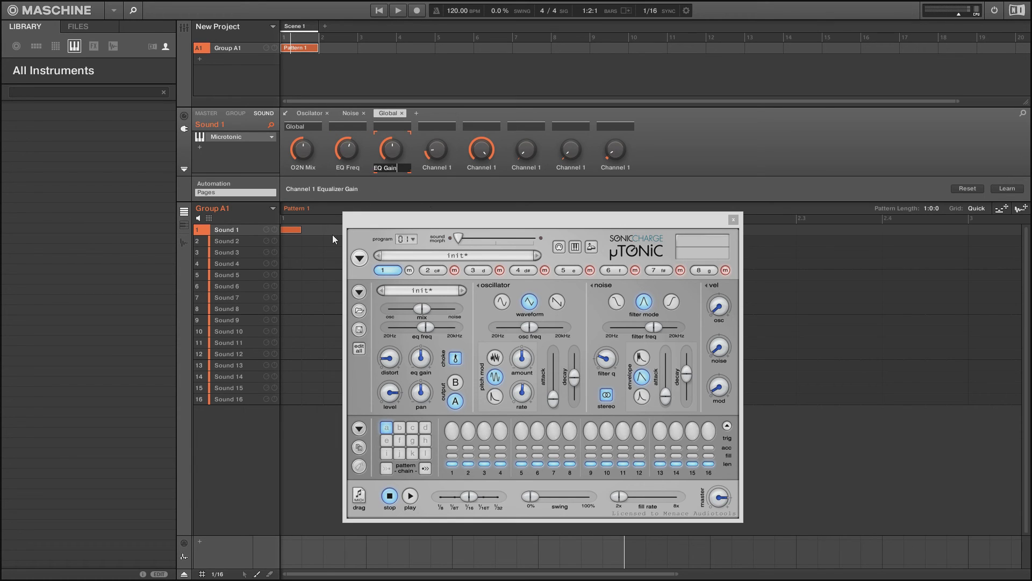
key("Return")
Name the fourth to sixth knobs Distort, Choke and Osc Vel
double_click(431, 168)
type("Dist")
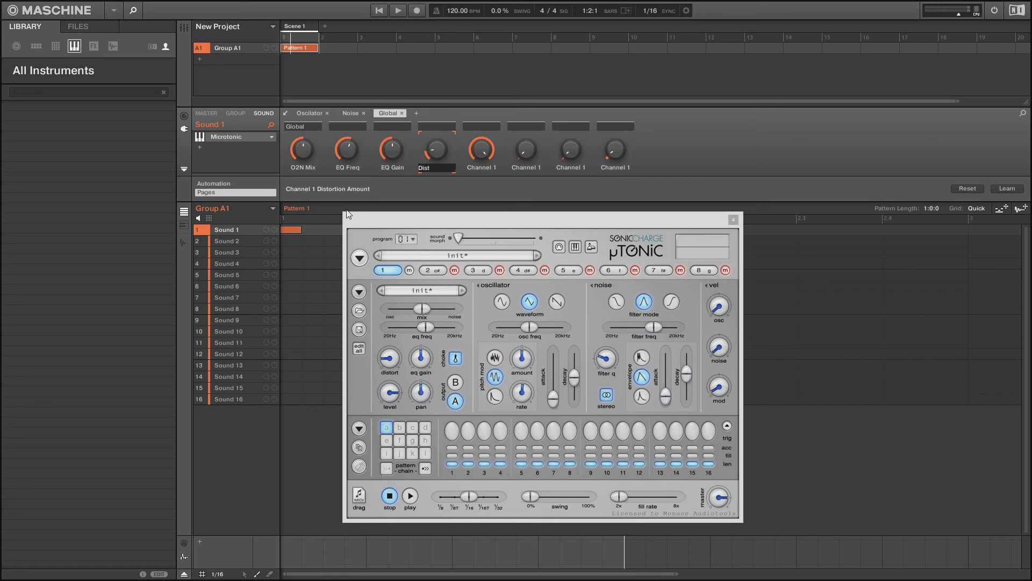
type("ort")
key("Return")
double_click(477, 168)
type("C")
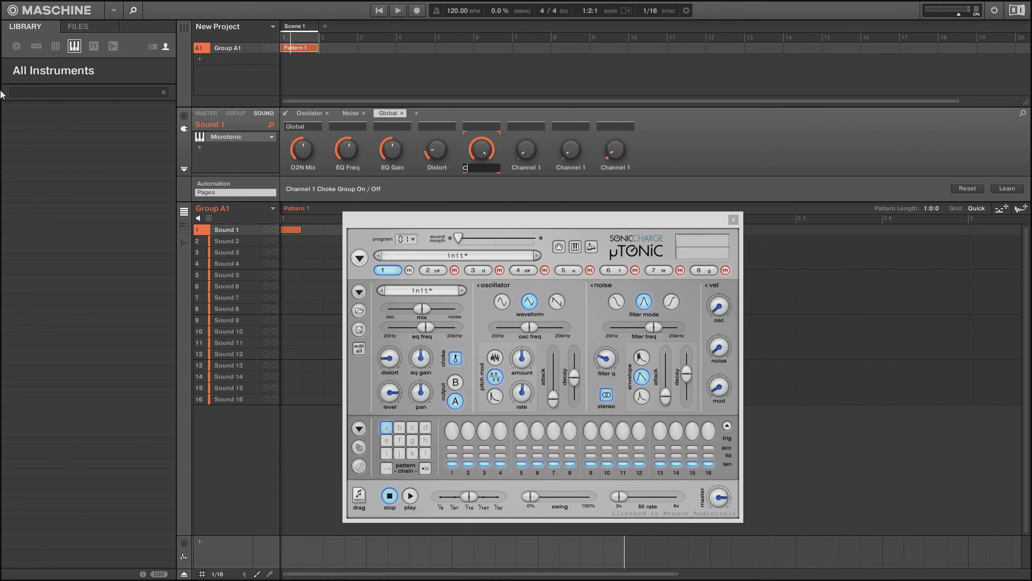
type("hoke")
key("Return")
double_click(520, 168)
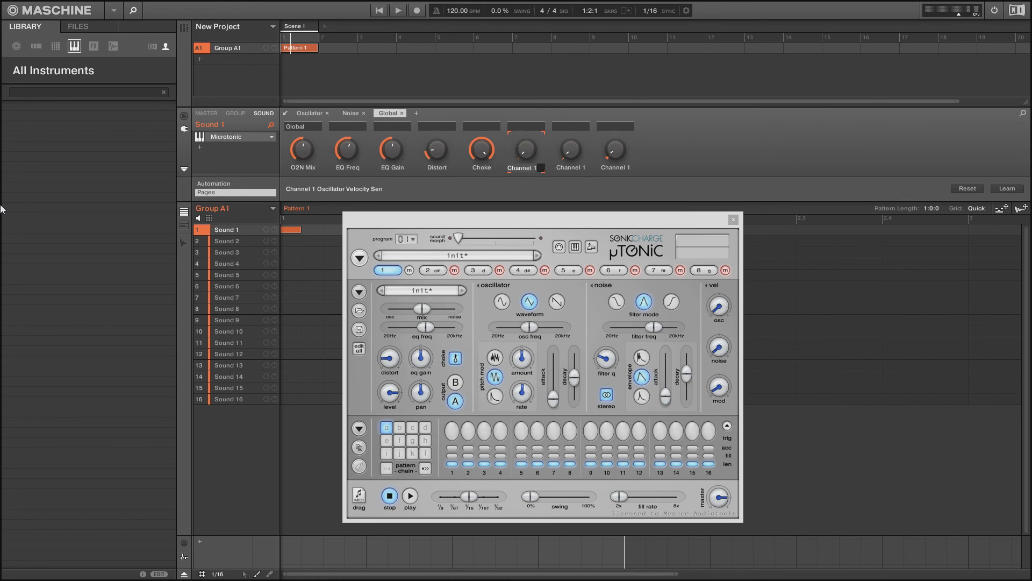
type("Ve")
key("BackSpace")
type("Osc Vel")
key("Return")
Name the last two knobs Noise Vel and Mod vel
double_click(566, 166)
type("Noise Vel")
key("Return")
double_click(616, 167)
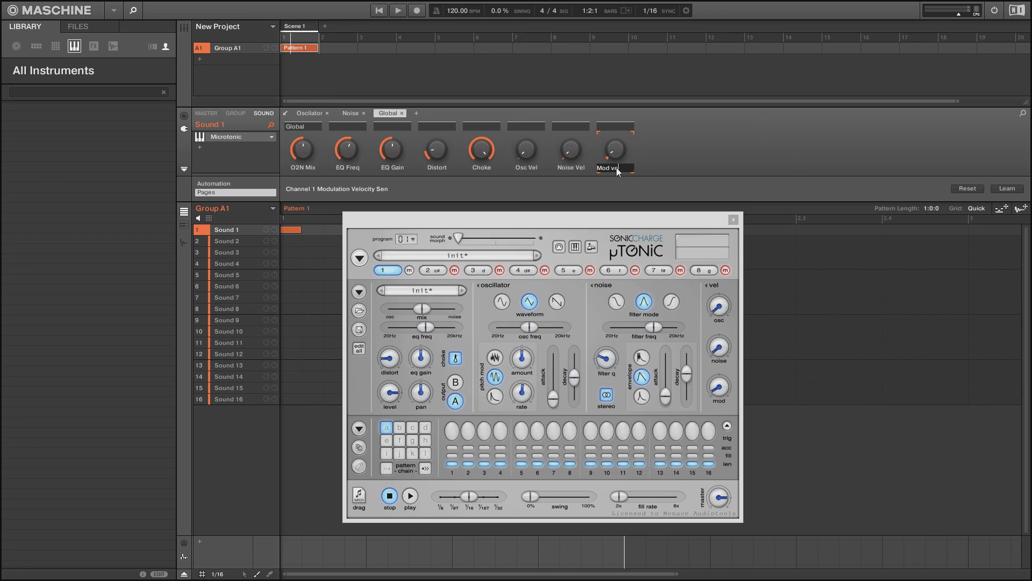
type("Mod velo")
key("BackSpace")
key("Return")
Close page editing and step through the Noise, Oscillator and Global pages
left_click(183, 168)
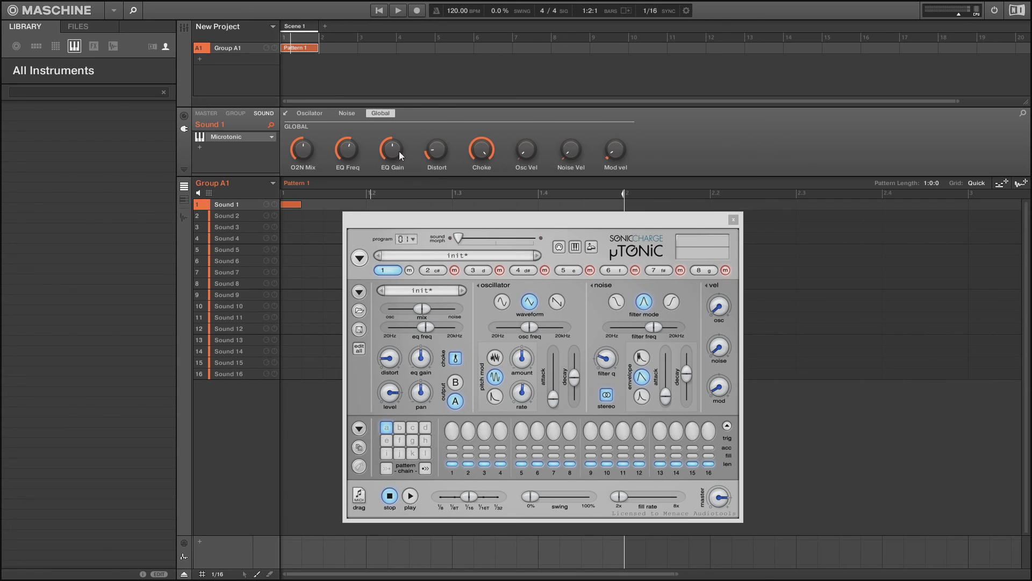
left_click(345, 114)
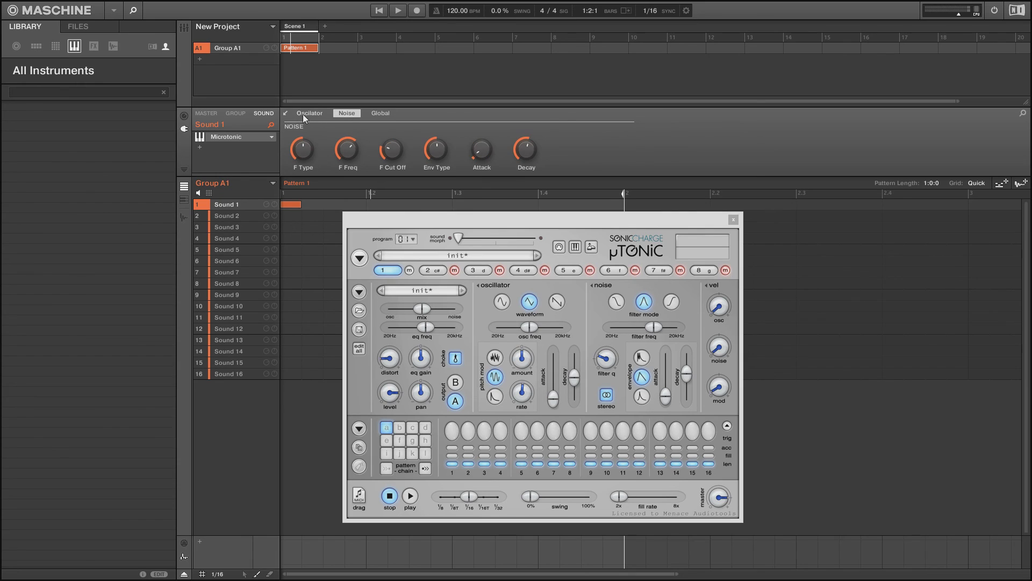
left_click(306, 114)
left_click(346, 114)
left_click(380, 114)
left_click(347, 113)
left_click(311, 115)
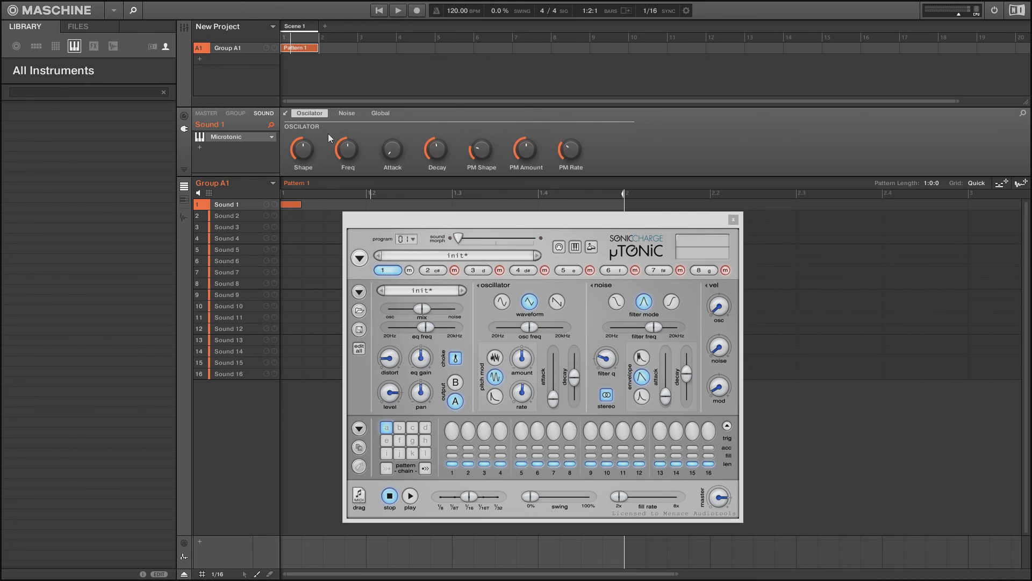
Move the µTonic window to the right and recheck Noise, Global, then Oscillator pages
left_click_drag(522, 220, 692, 213)
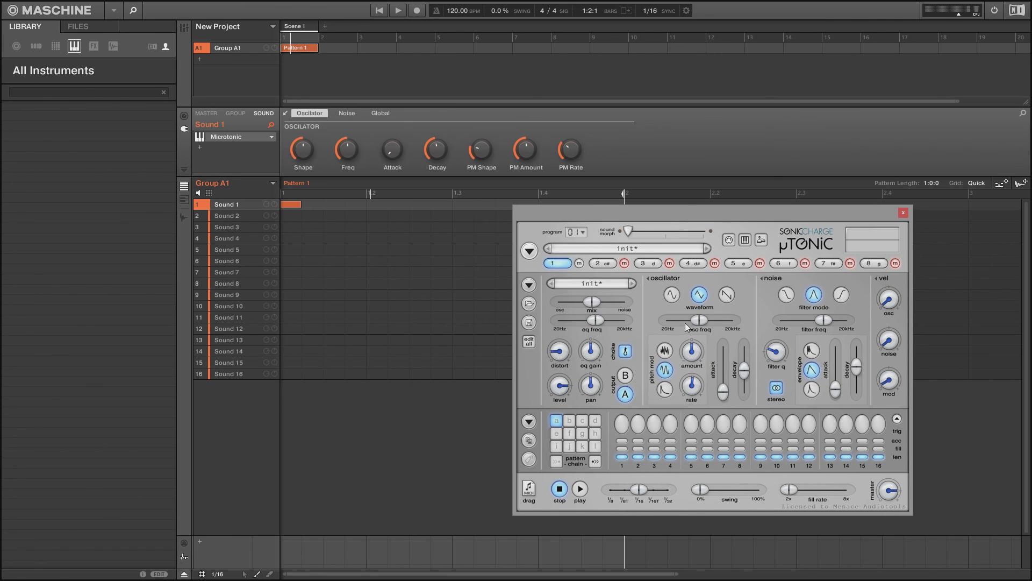
left_click(353, 116)
left_click(381, 112)
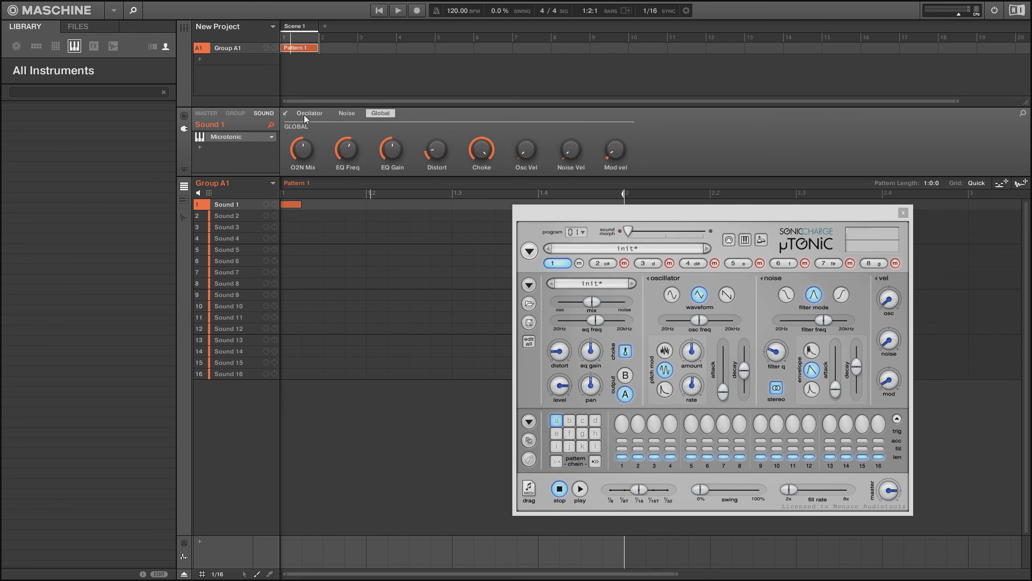
left_click(304, 114)
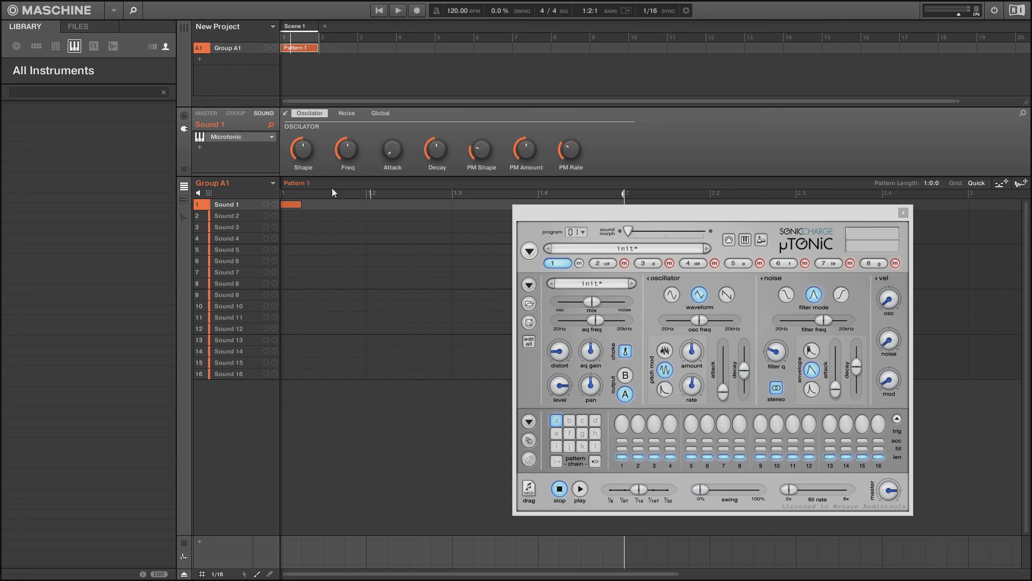
Save Microtonic as the default preset Microtonic.mxinst and load it into Sound 2
right_click(230, 137)
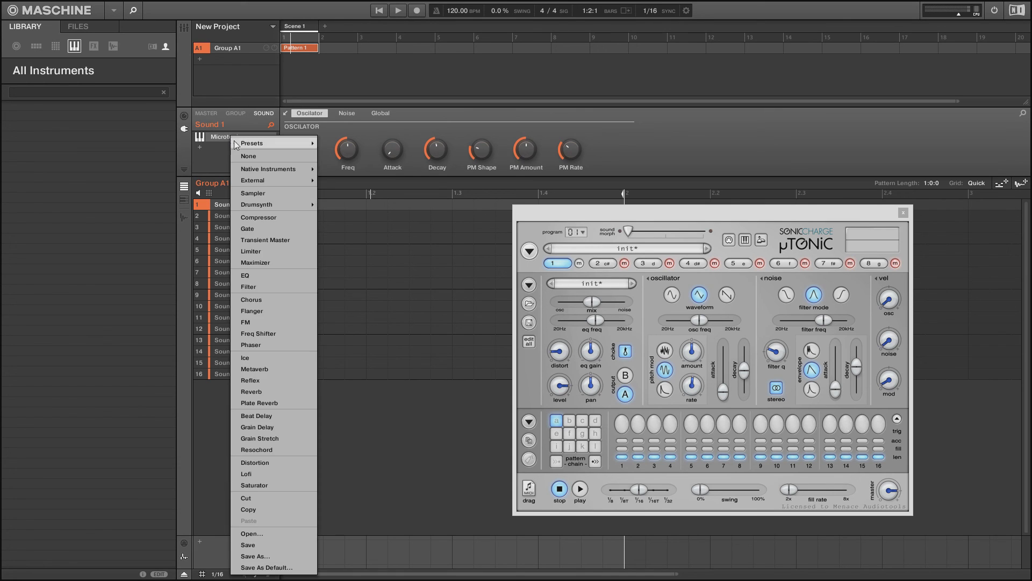
left_click(282, 568)
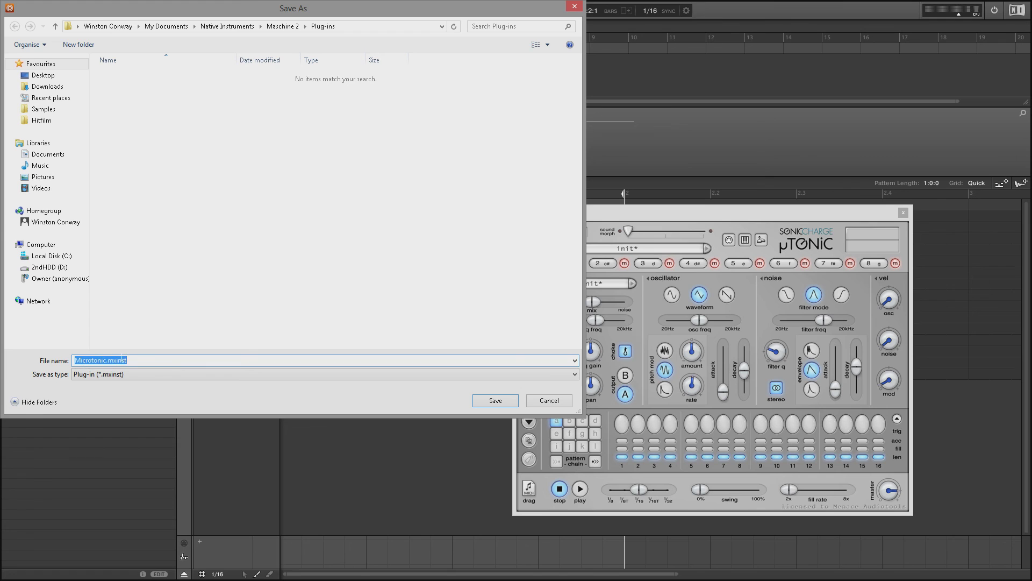
left_click(503, 402)
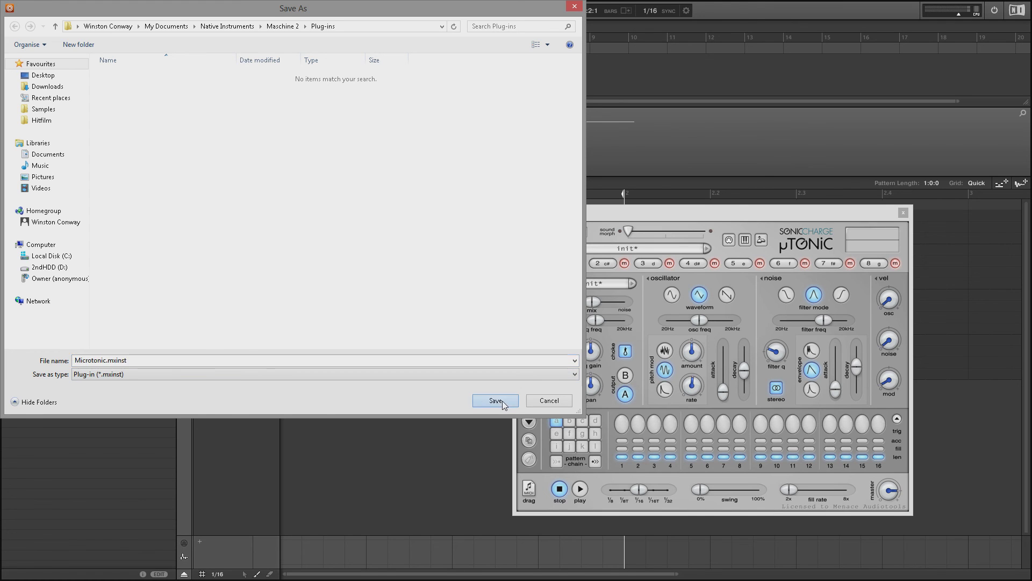
left_click_drag(66, 111, 228, 217)
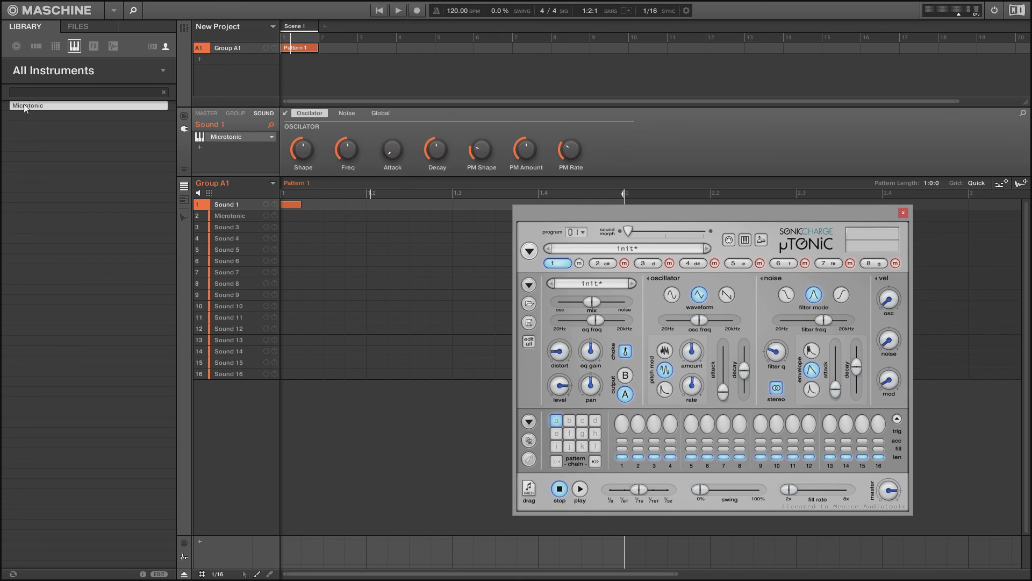
Load Microtonic into Sounds 3 and 4, add staggered notes on rows 2–4, and restart playback
left_click_drag(24, 104, 238, 230)
left_click_drag(31, 105, 229, 244)
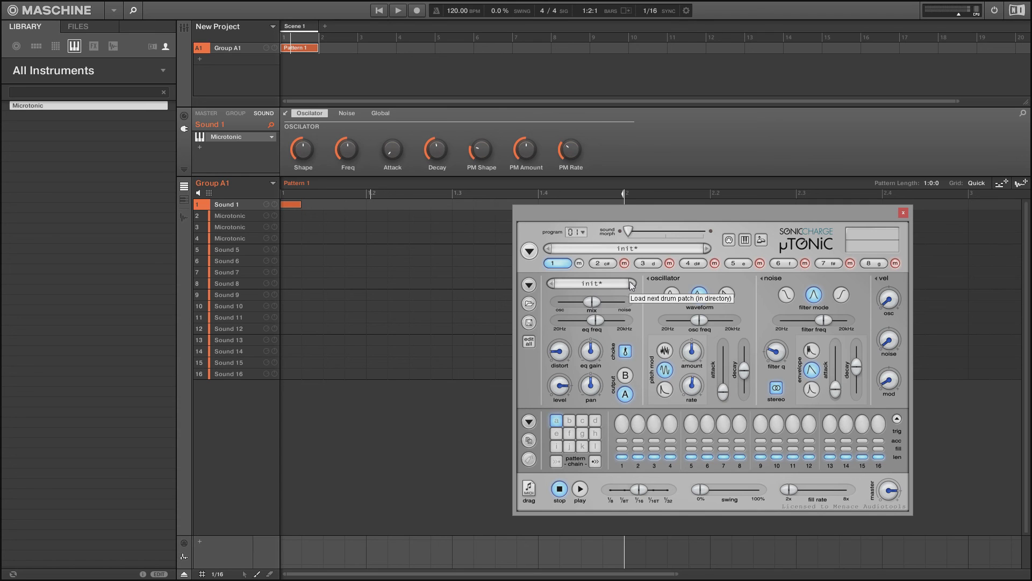
left_click(318, 215)
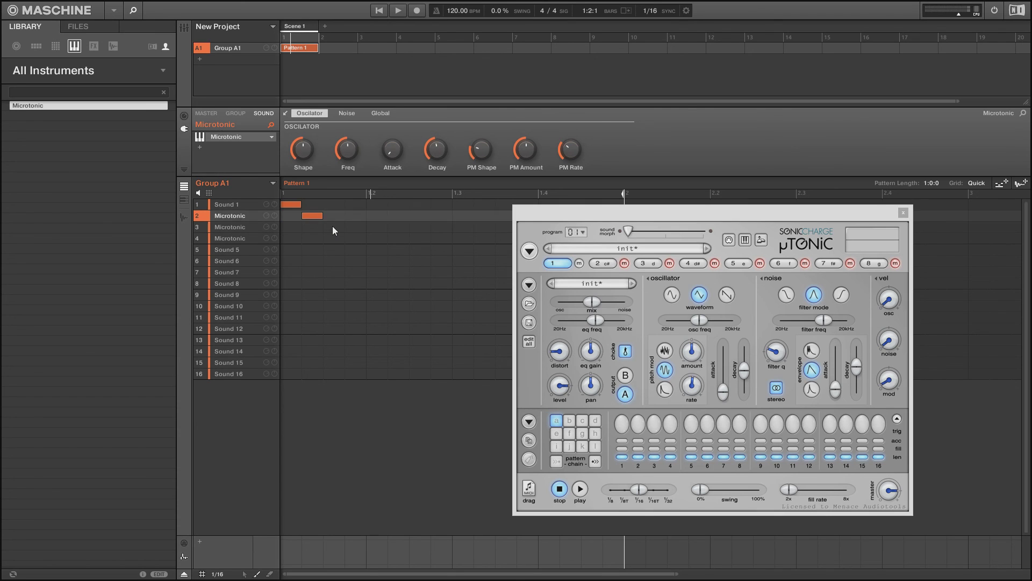
left_click(332, 227)
left_click(359, 238)
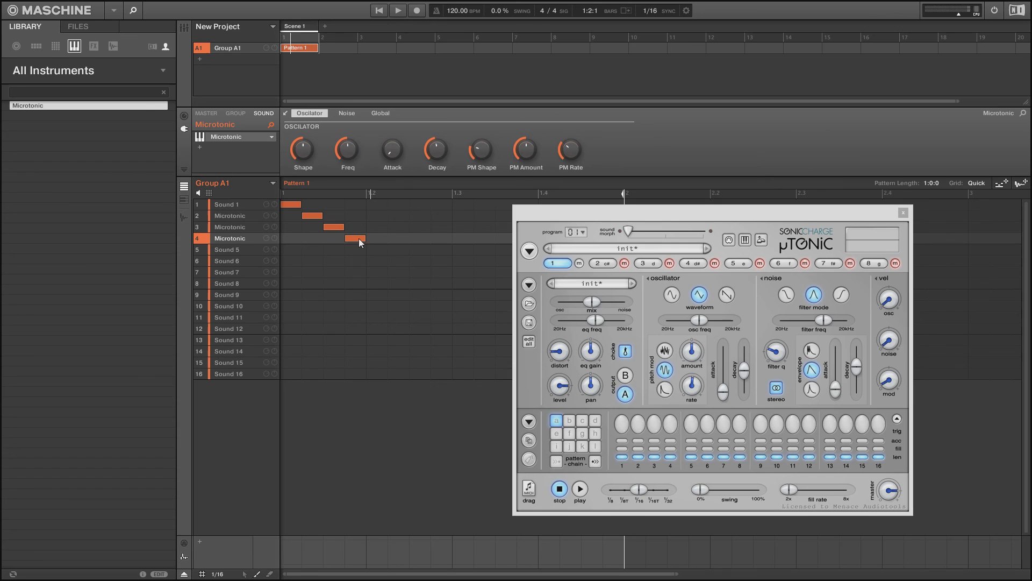
left_click(379, 14)
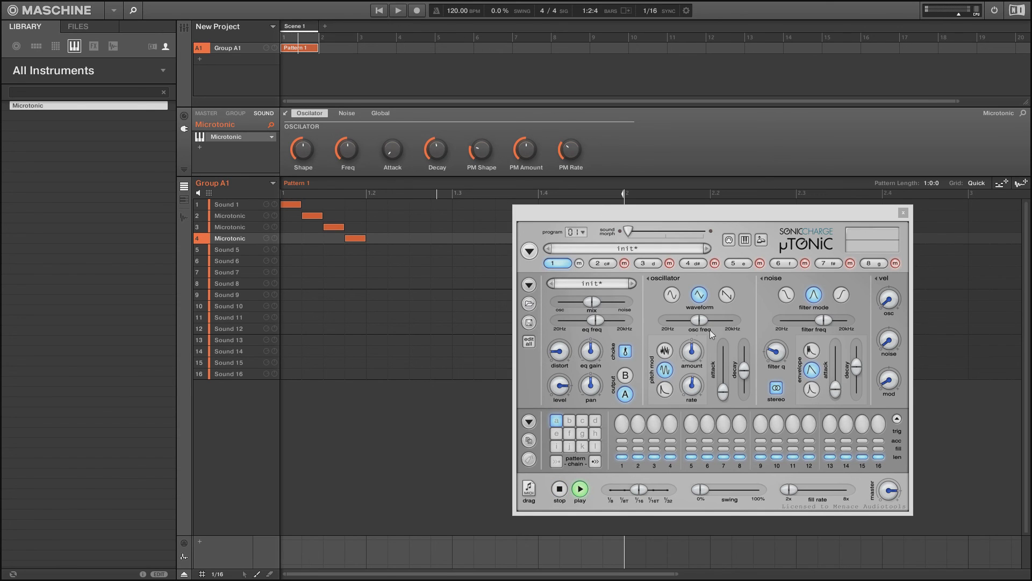